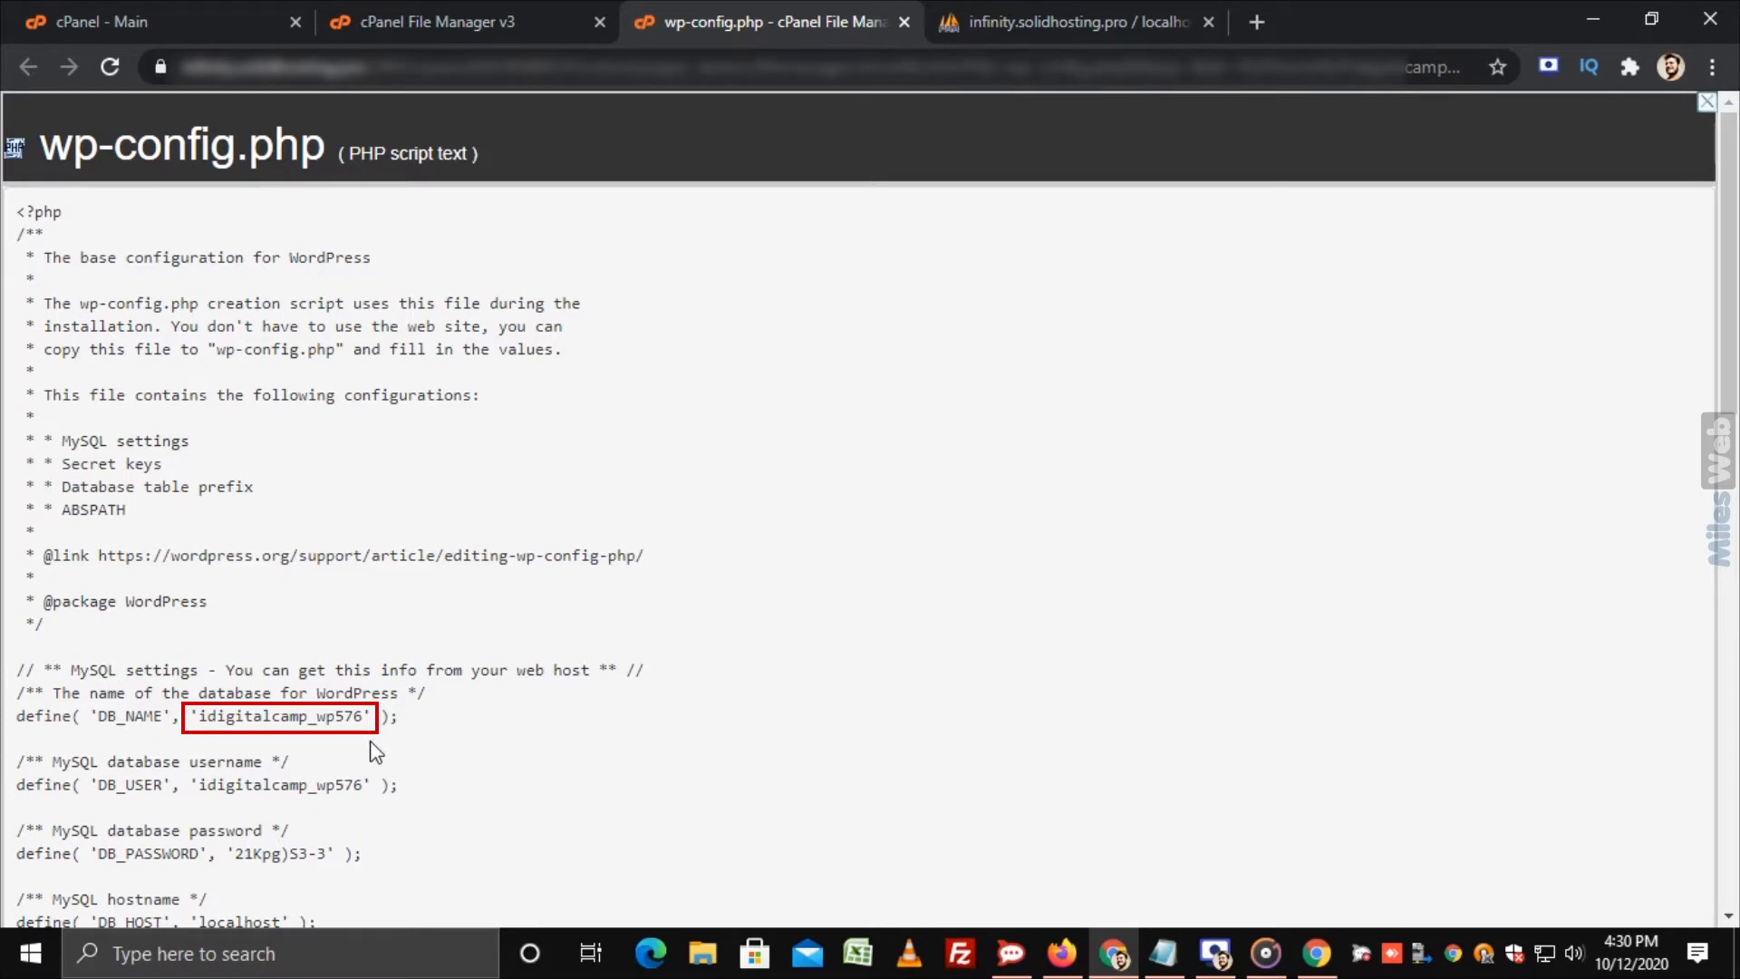
# Step: Switch from the wp-config.php view to the phpMyAdmin browser tab
pyautogui.hotkey('ctrl', 'Tab')
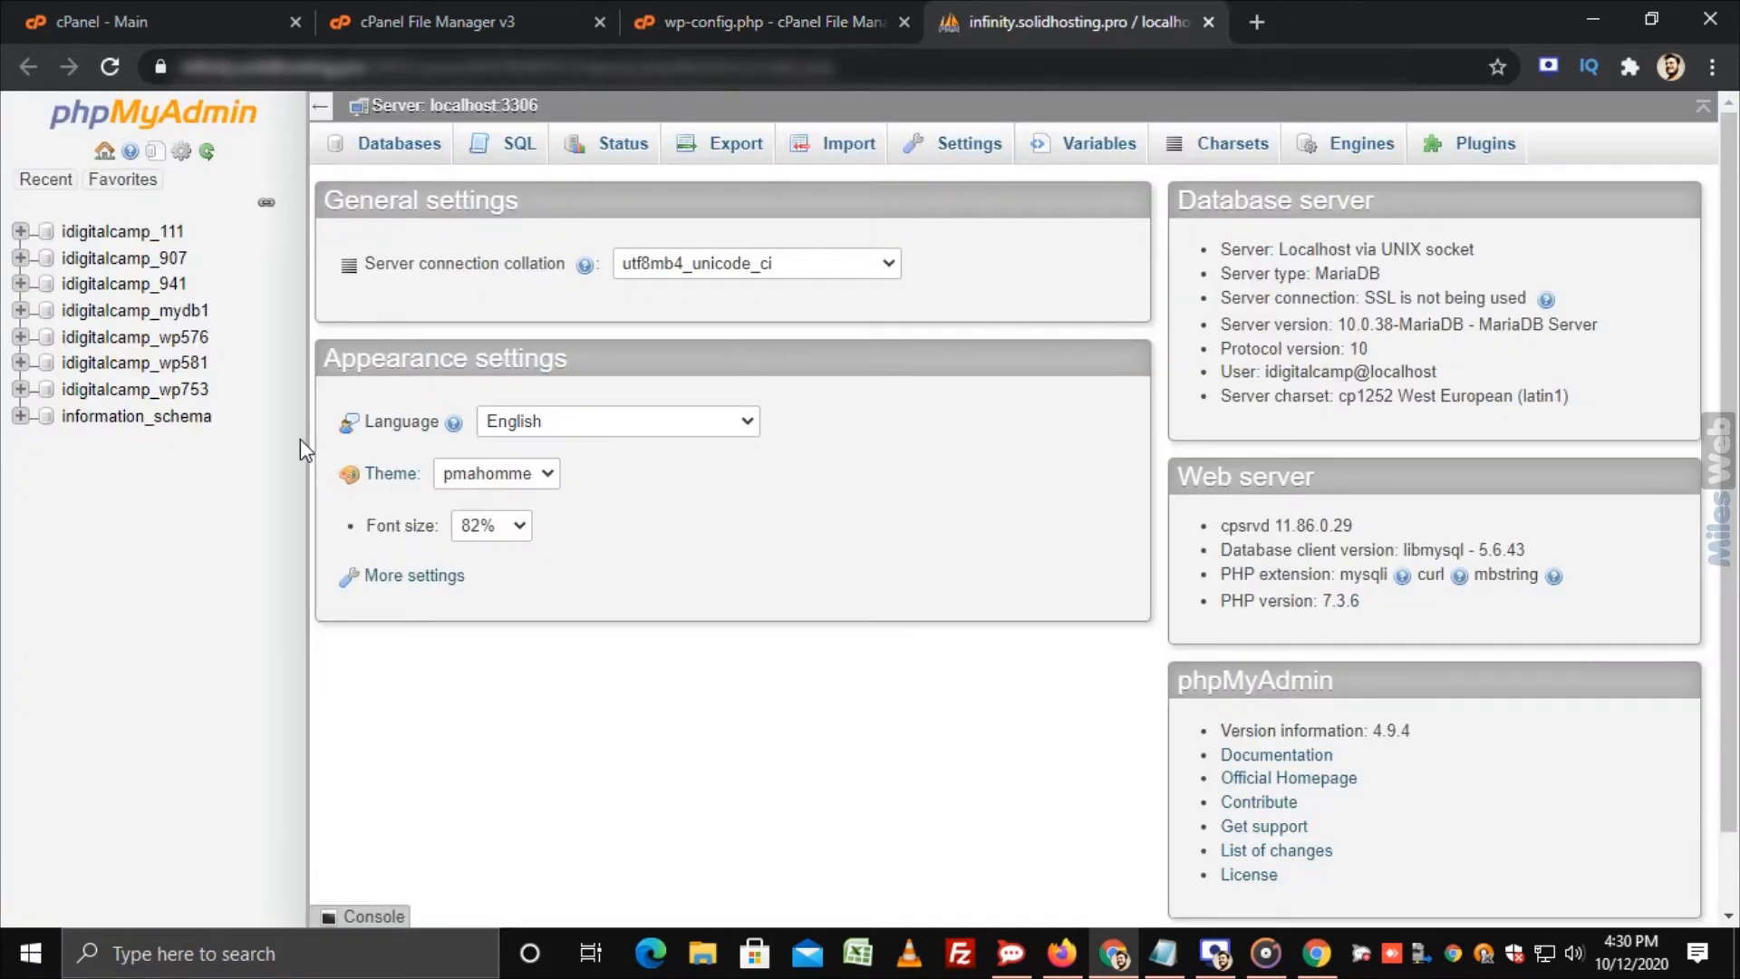
# Step: Browse the wplr_users table in the idigitalcamp_wp576 database to view the admin row
pyautogui.click(201, 346)
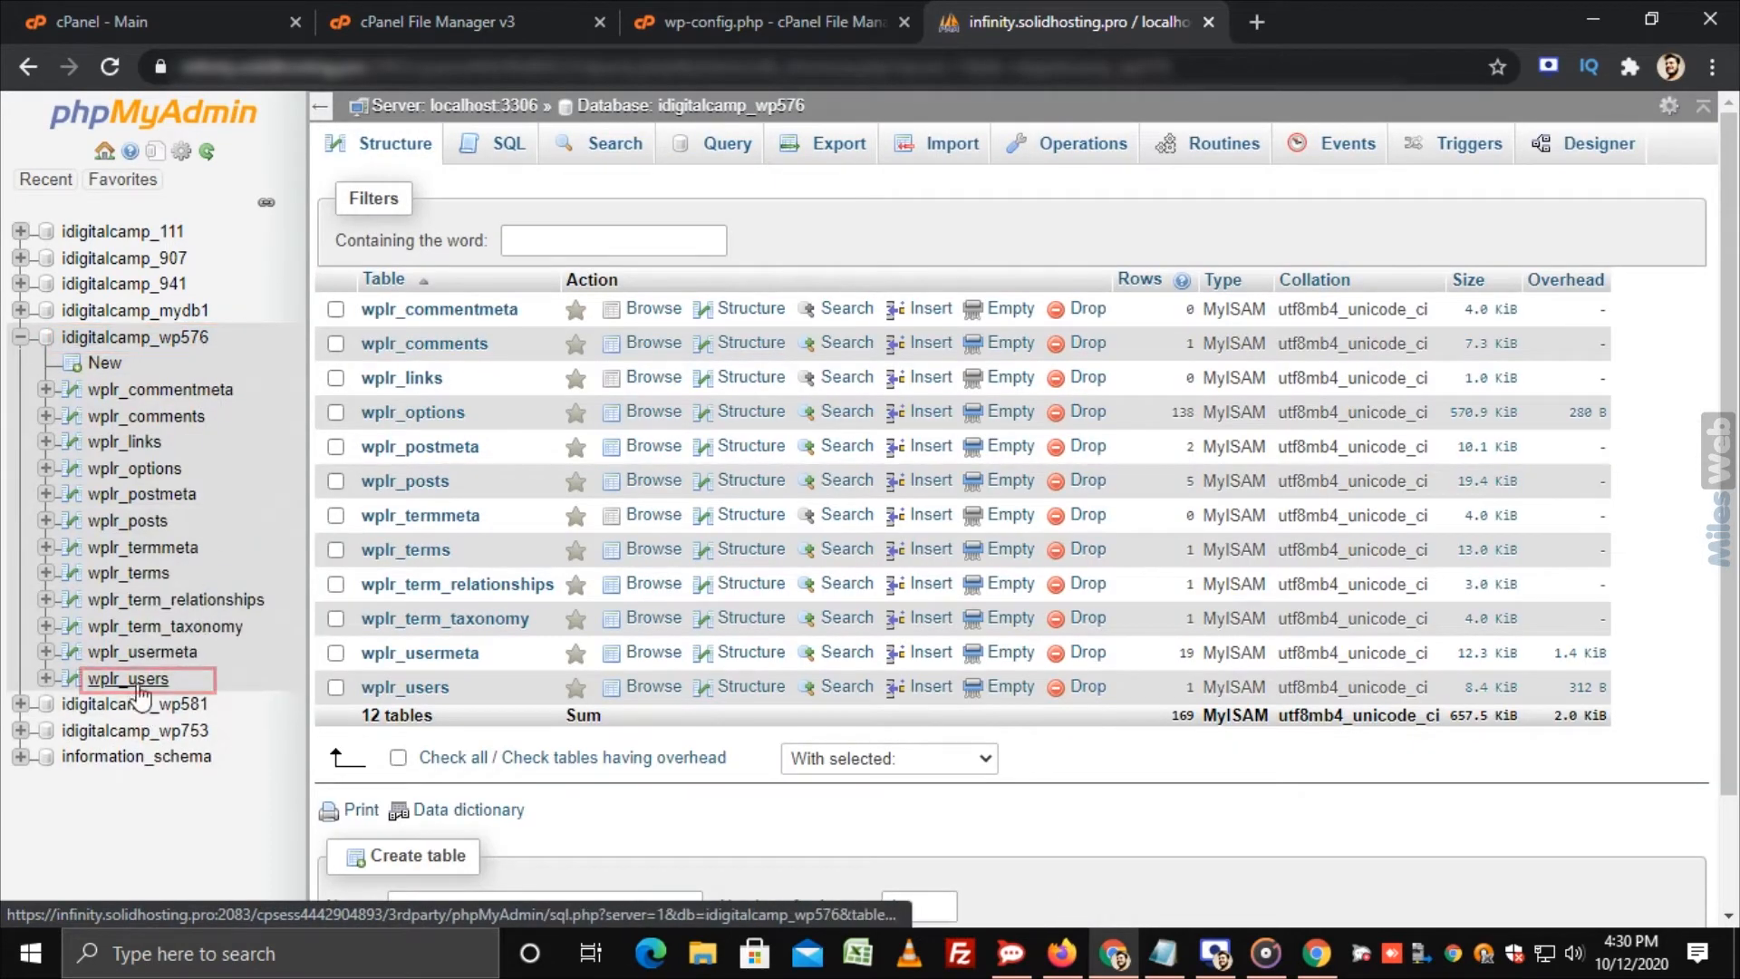
pyautogui.click(138, 681)
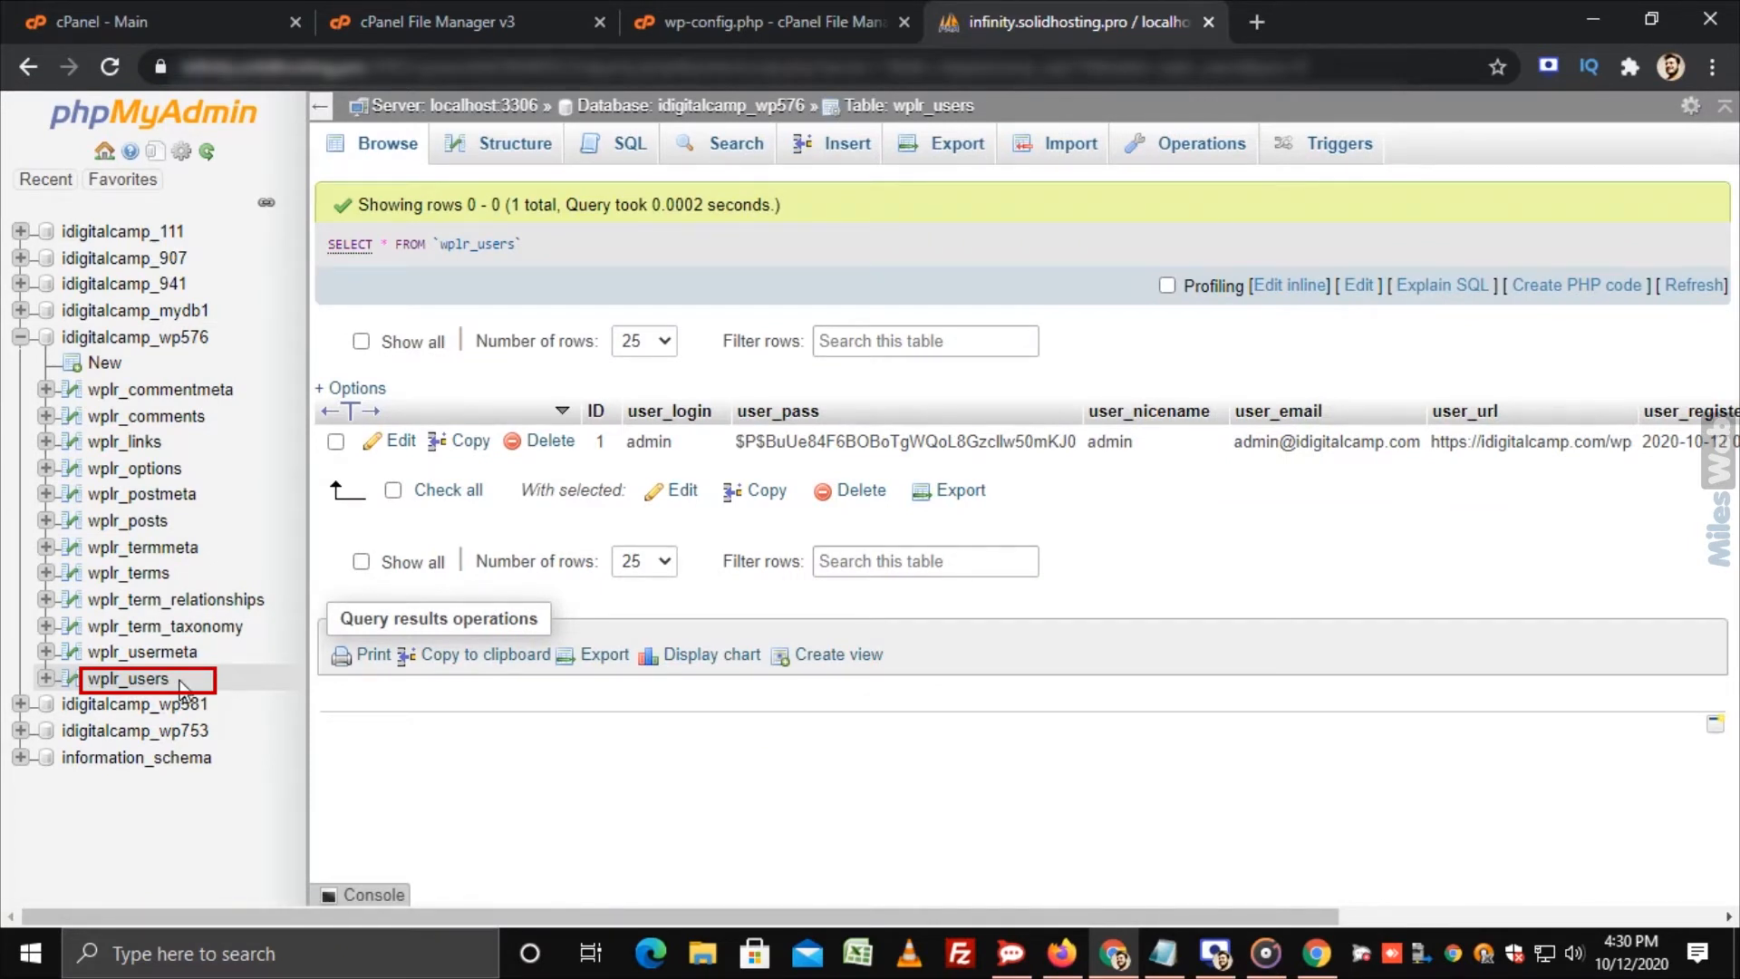
pyautogui.moveTo(181, 689); pyautogui.dragTo(90, 679)
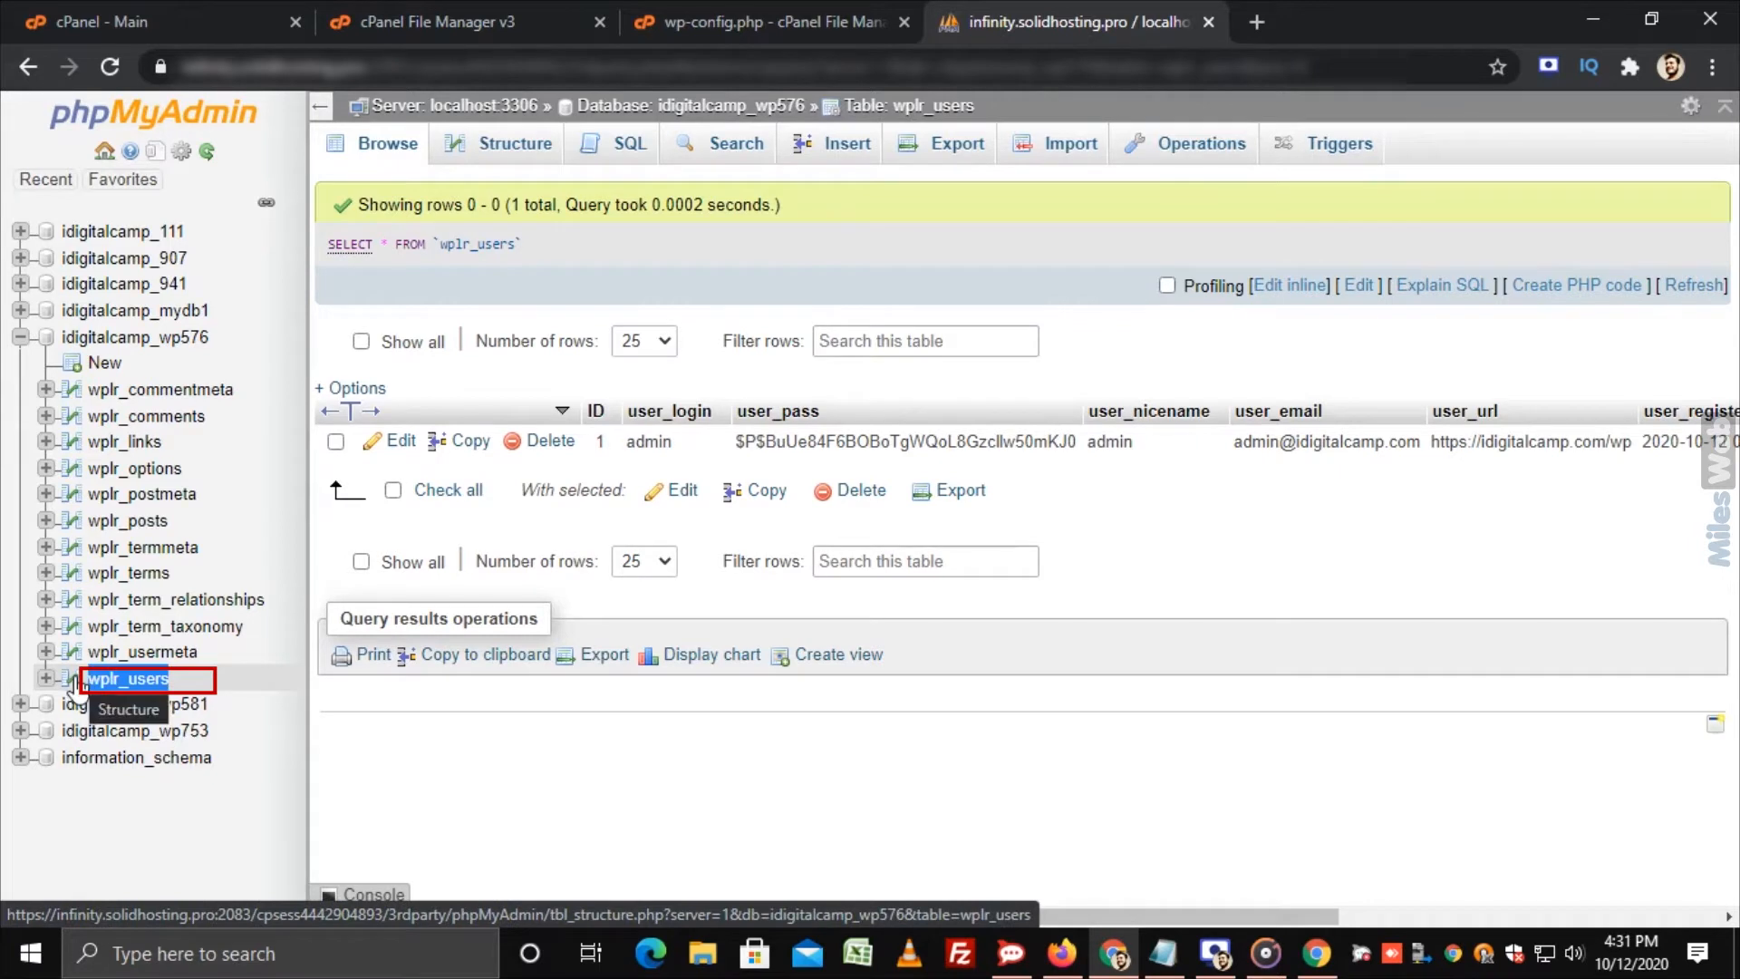
# Step: Start a new wplr_users row with login 'test' and an MD5-hashed password
pyautogui.click(811, 161)
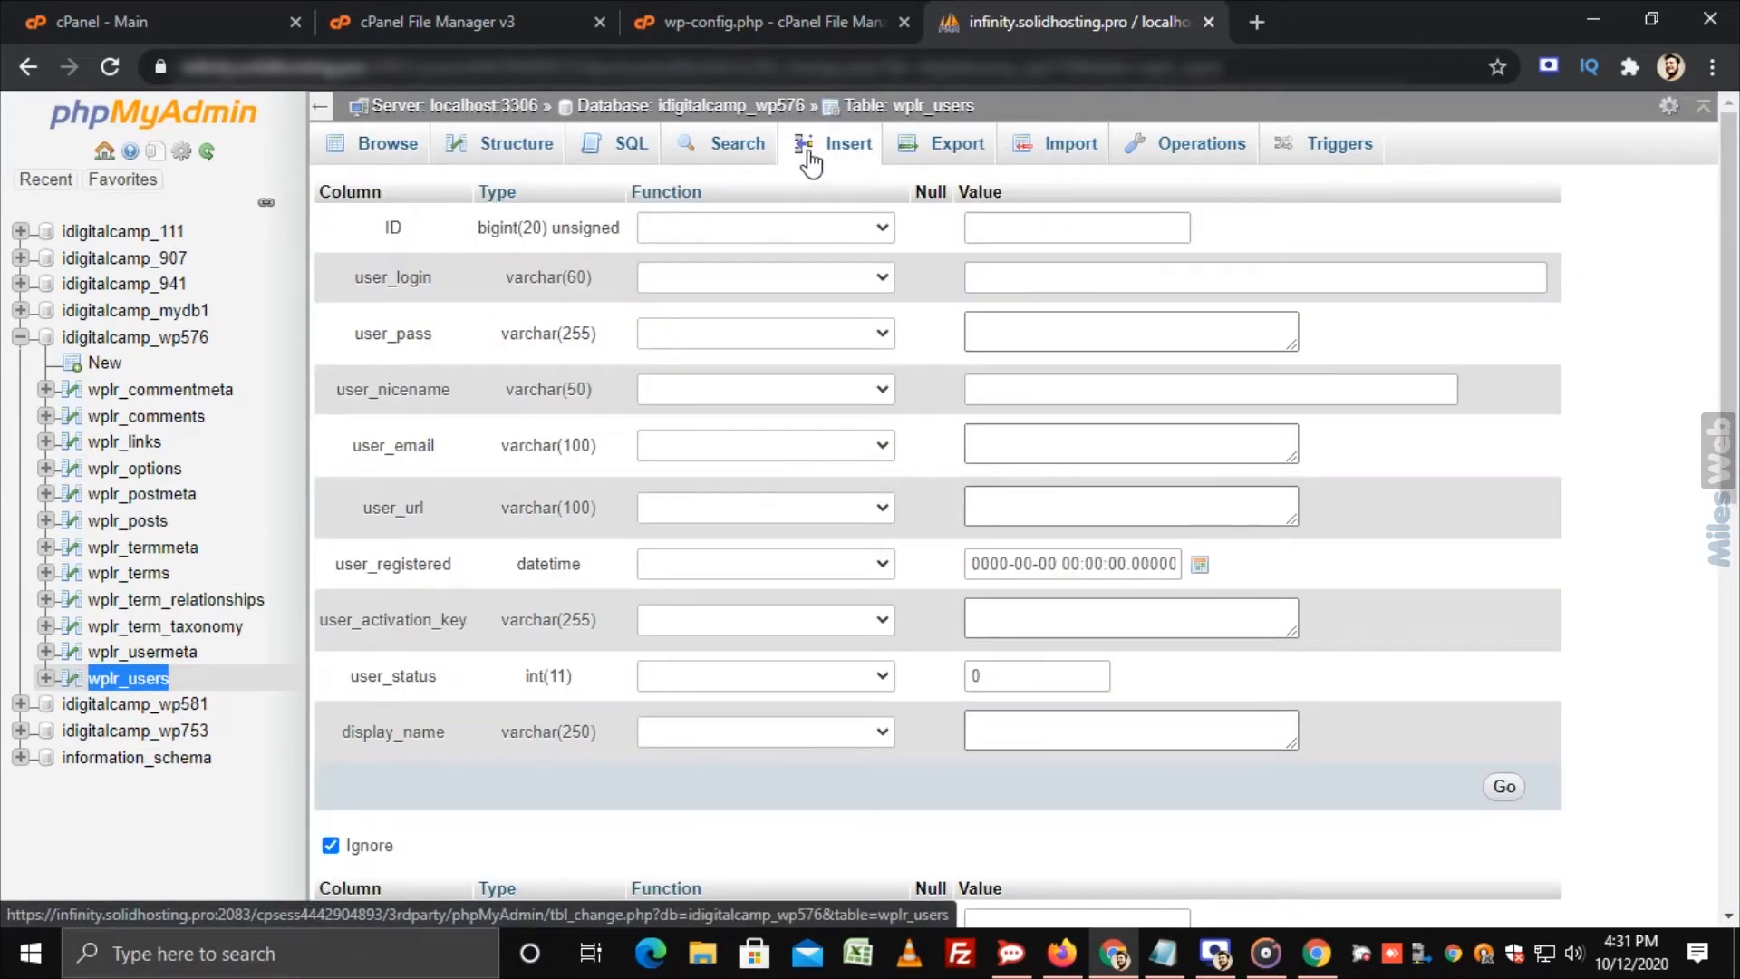
pyautogui.click(994, 285)
pyautogui.write('test')
pyautogui.press('Tab')
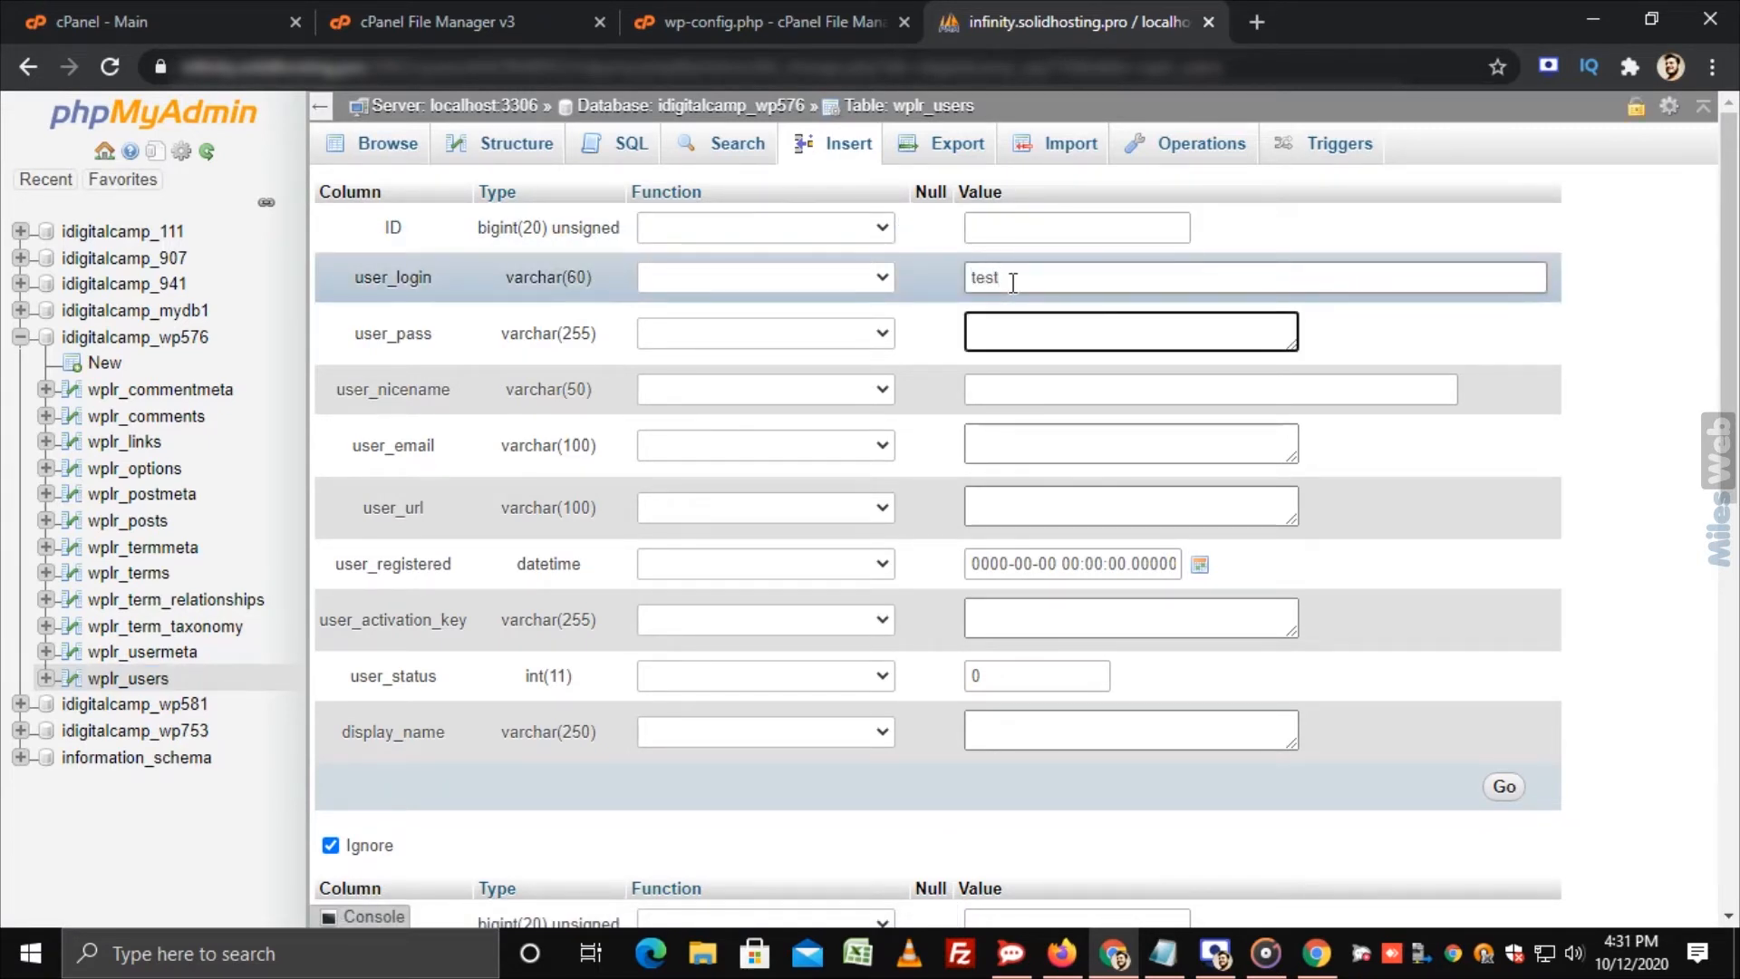
pyautogui.click(882, 334)
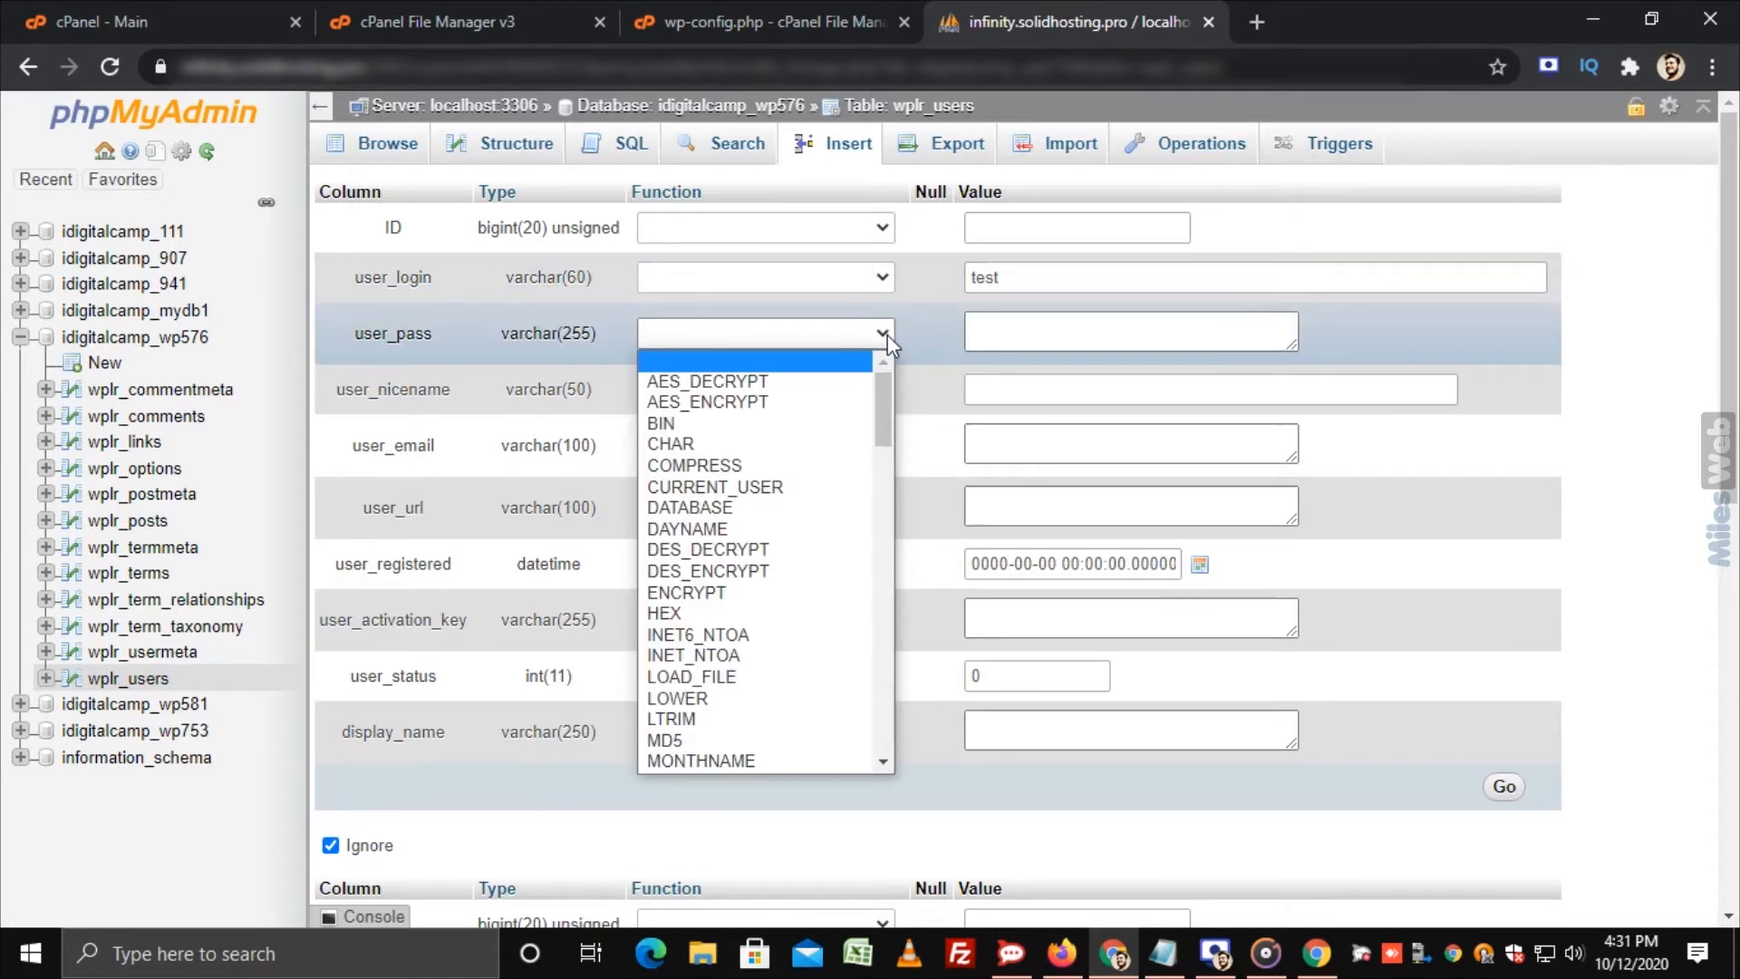
pyautogui.press('m')
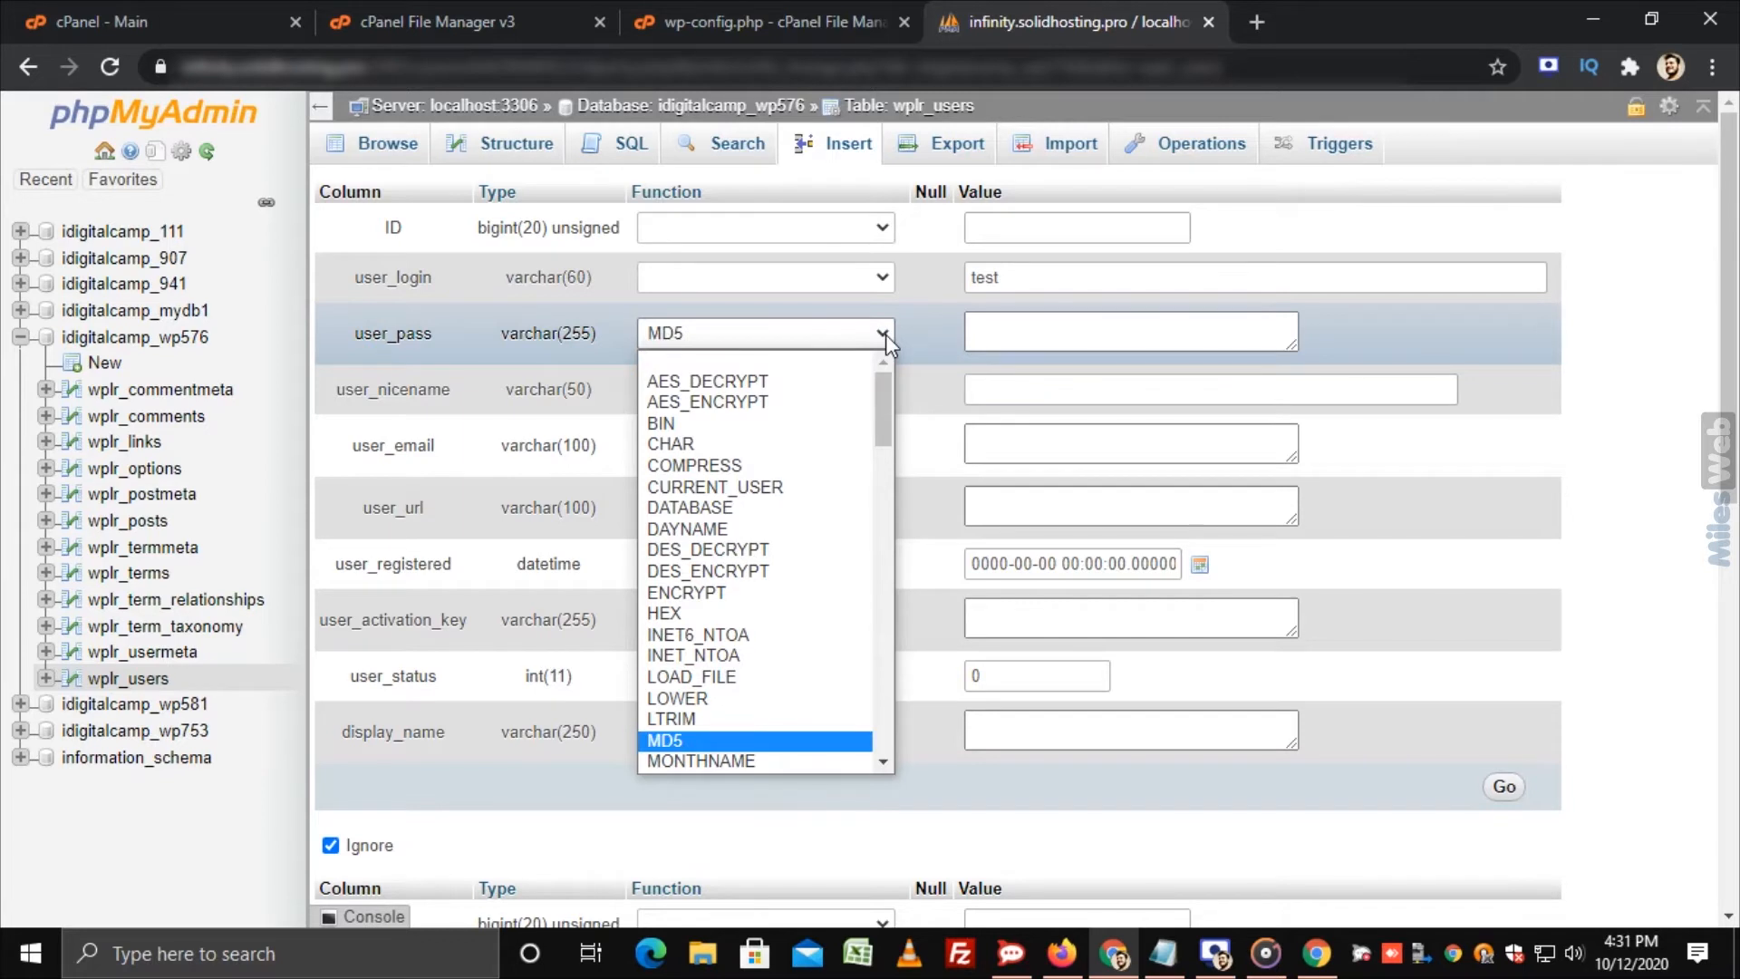
pyautogui.press('Return')
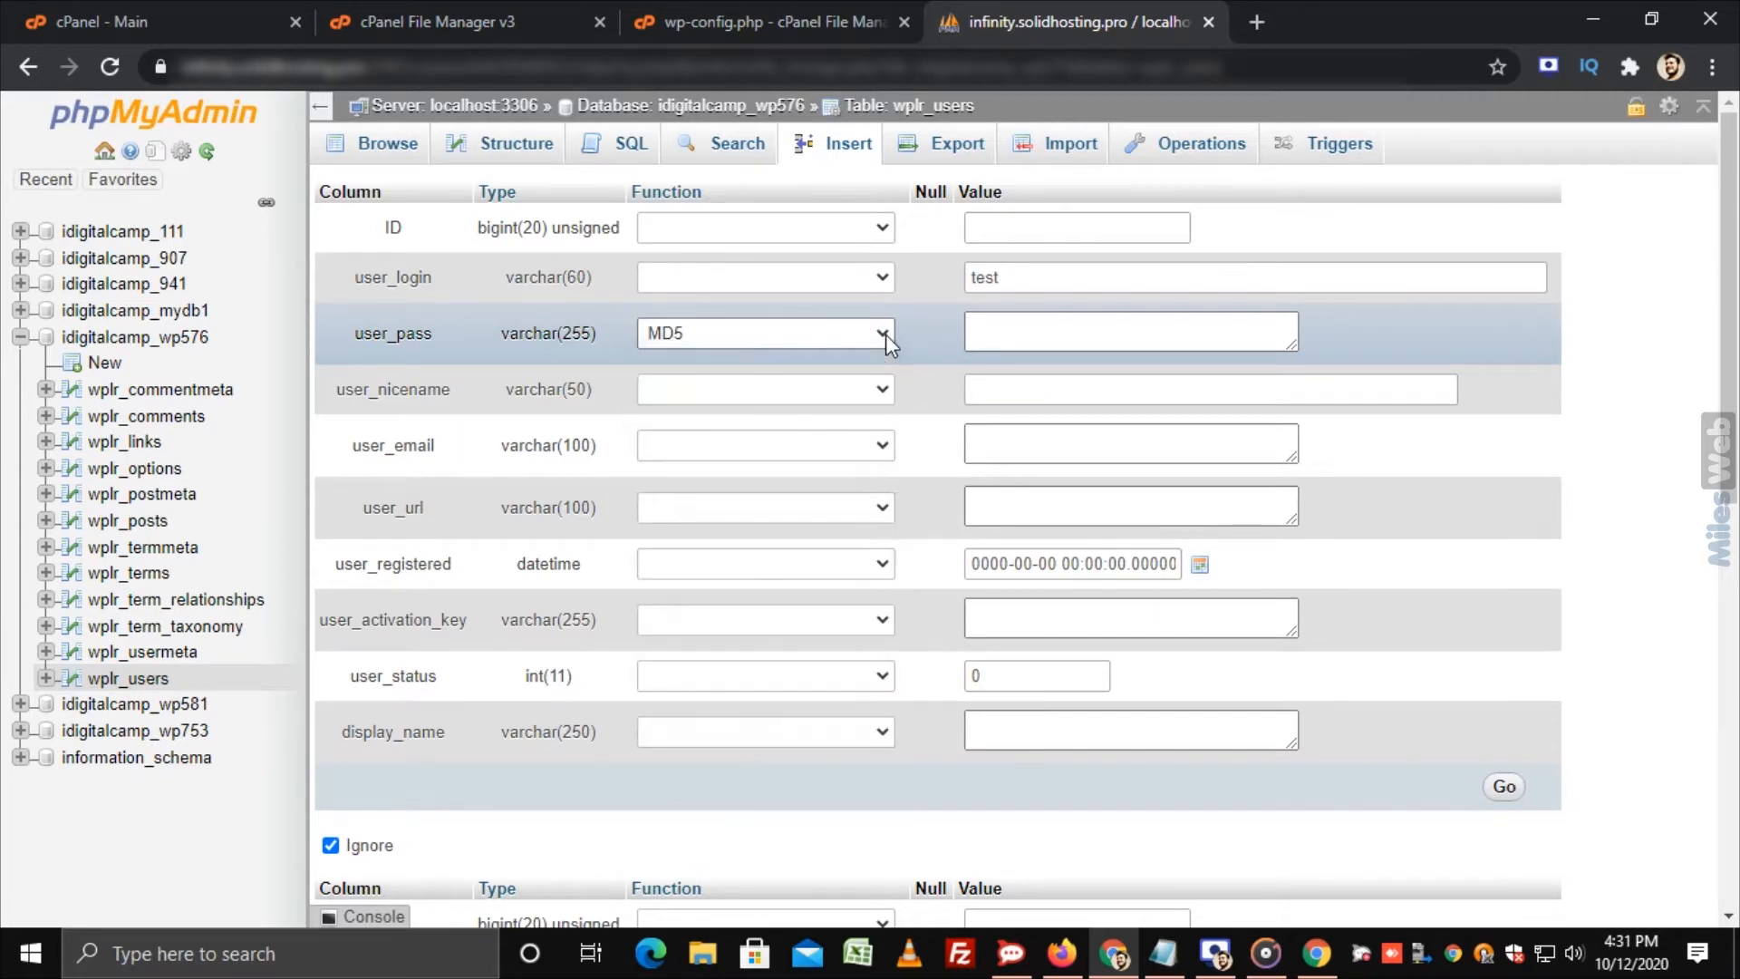
pyautogui.click(1026, 332)
pyautogui.write('Password')
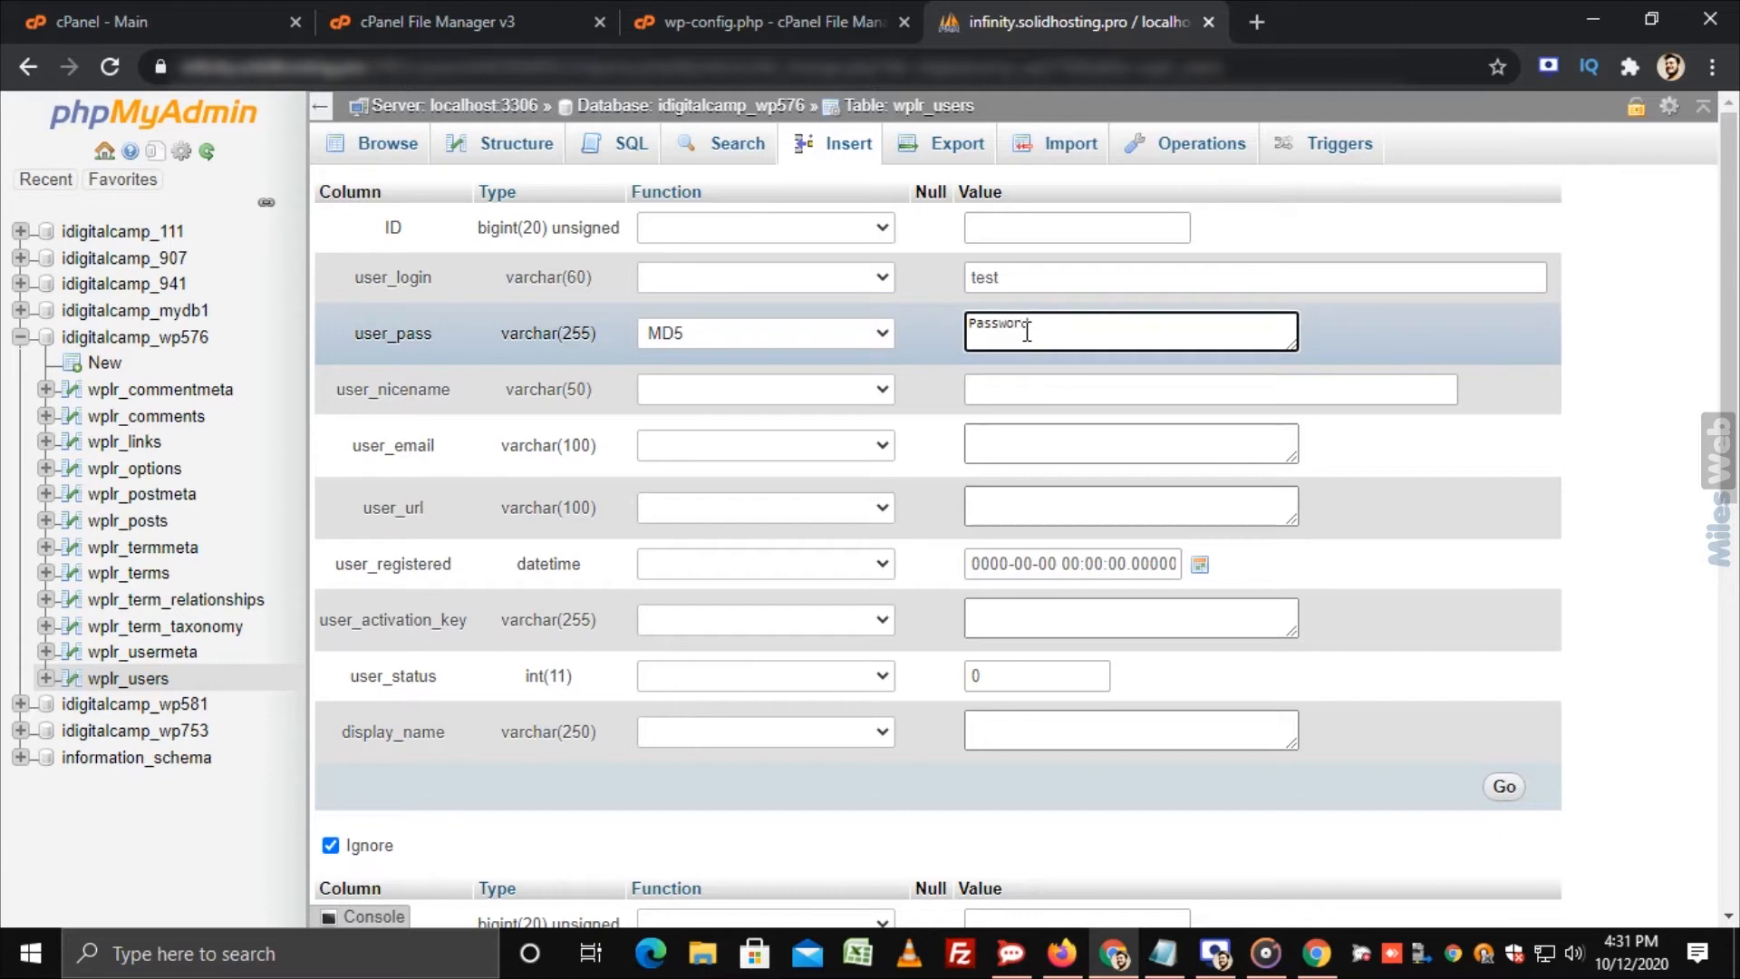
pyautogui.press('Tab')
pyautogui.write('Test User')
pyautogui.press('Tab')
pyautogui.press('Tab')
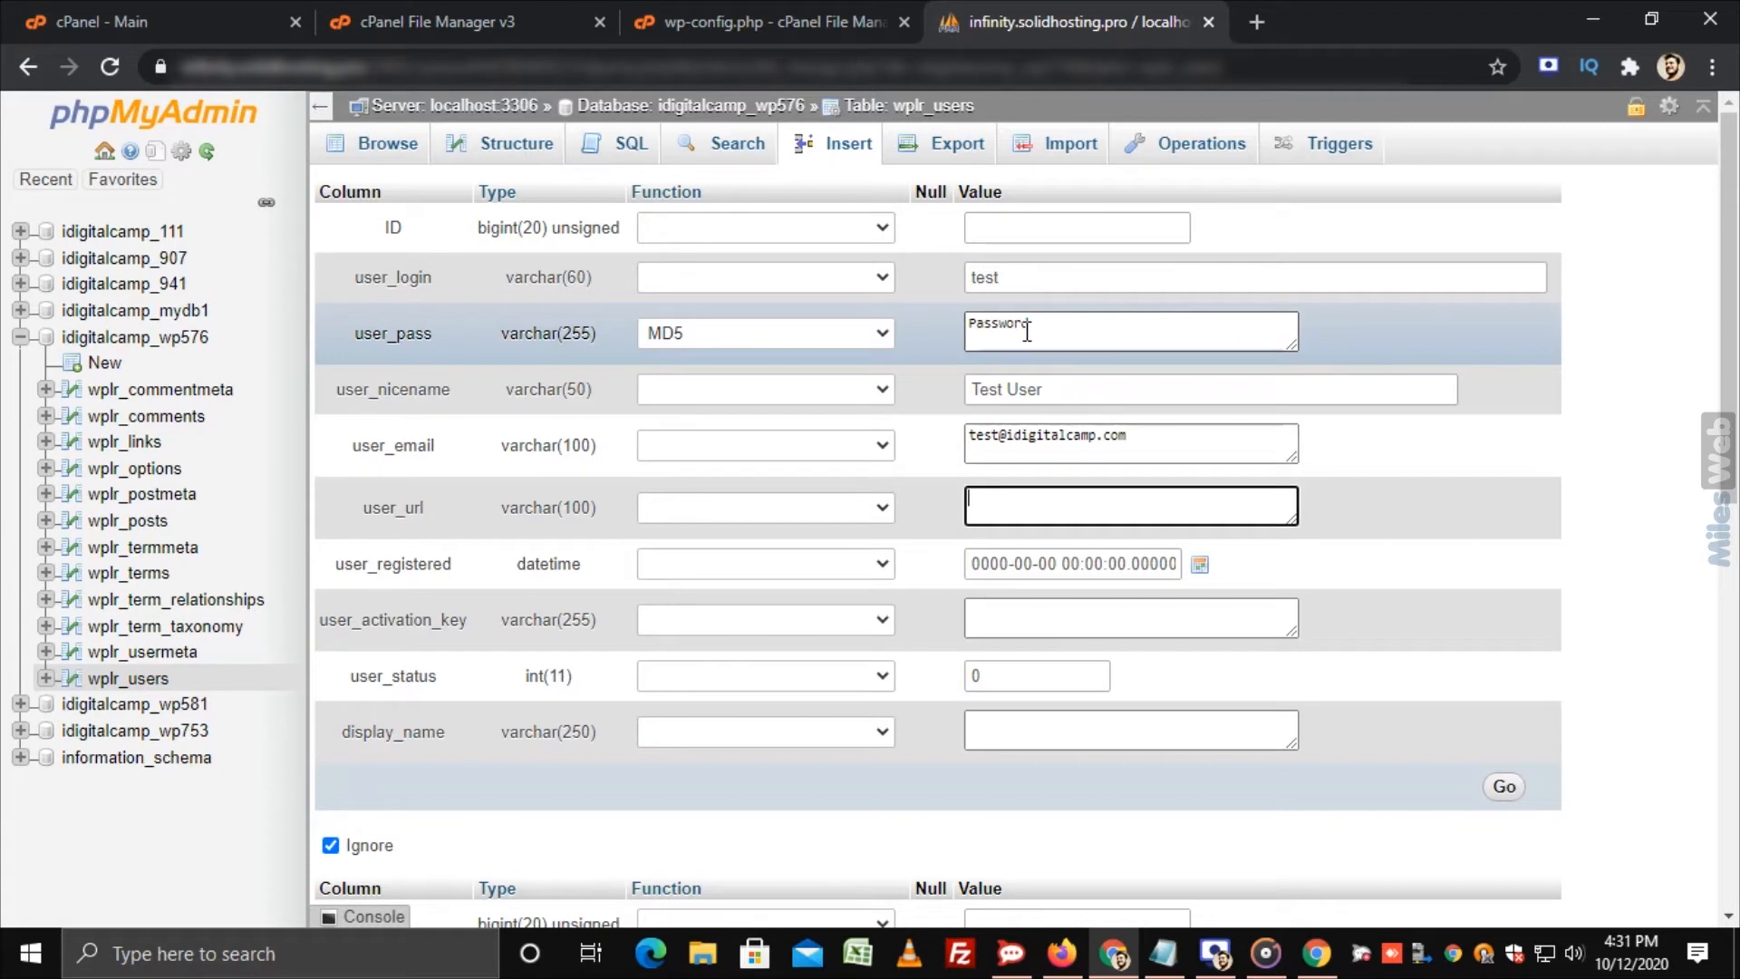
pyautogui.write('https://idigitalcamp.com')
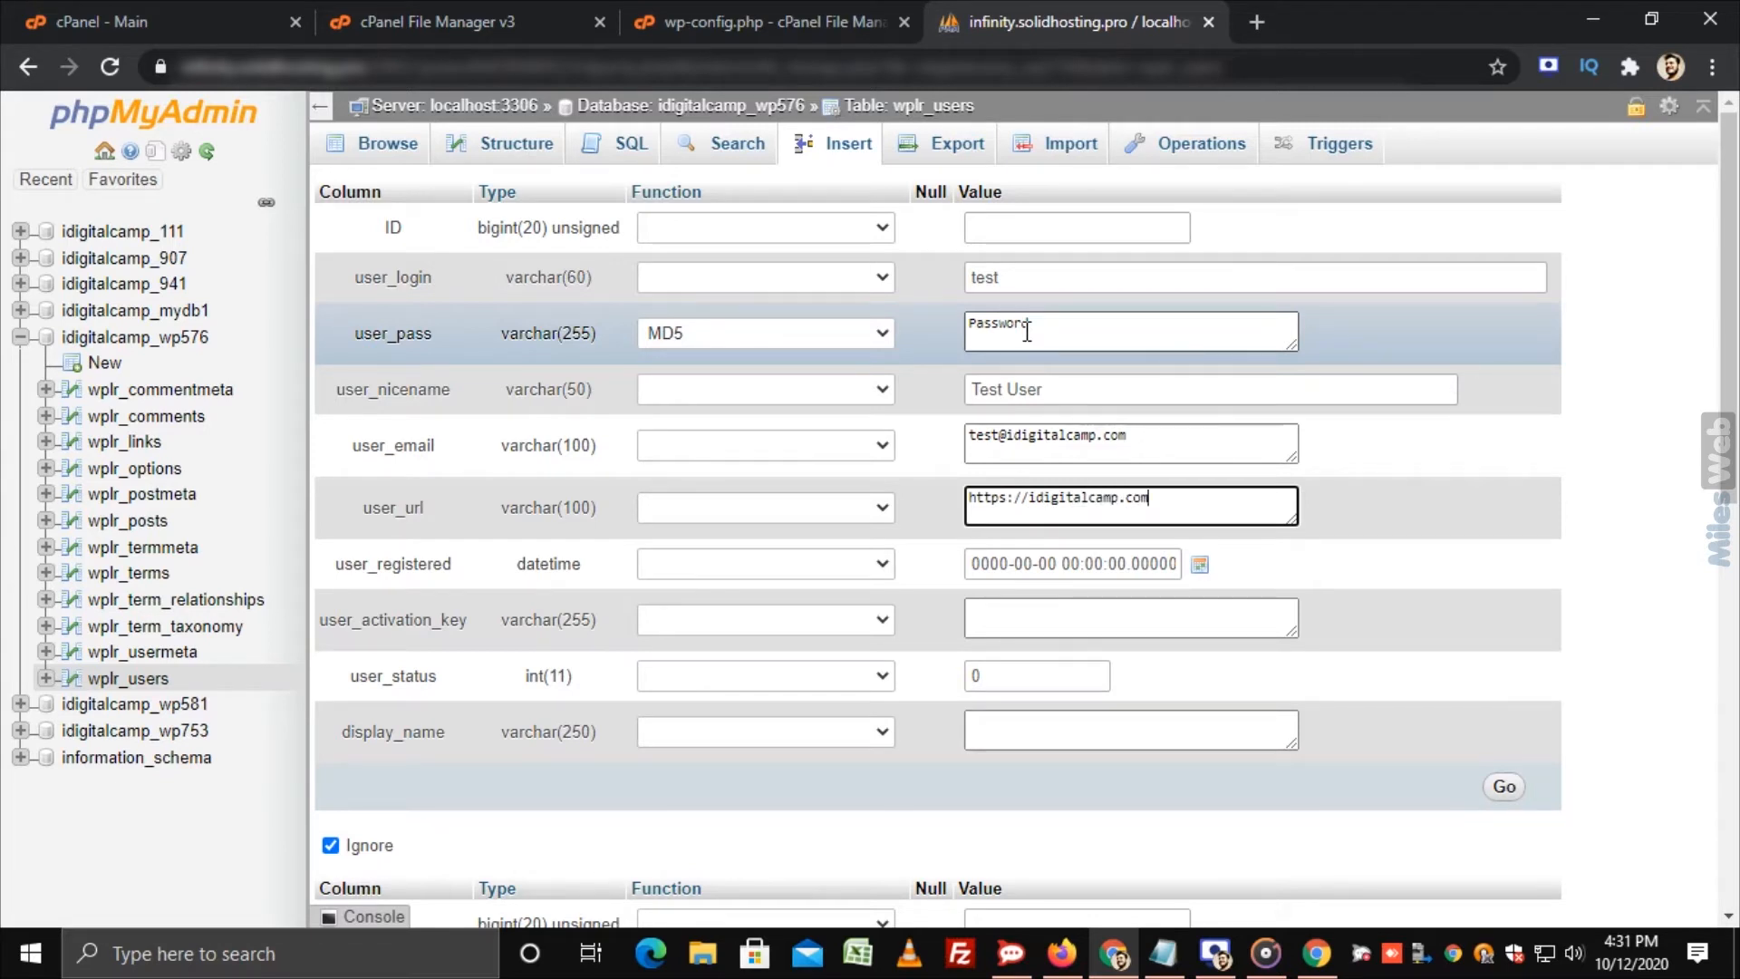
pyautogui.click(1004, 727)
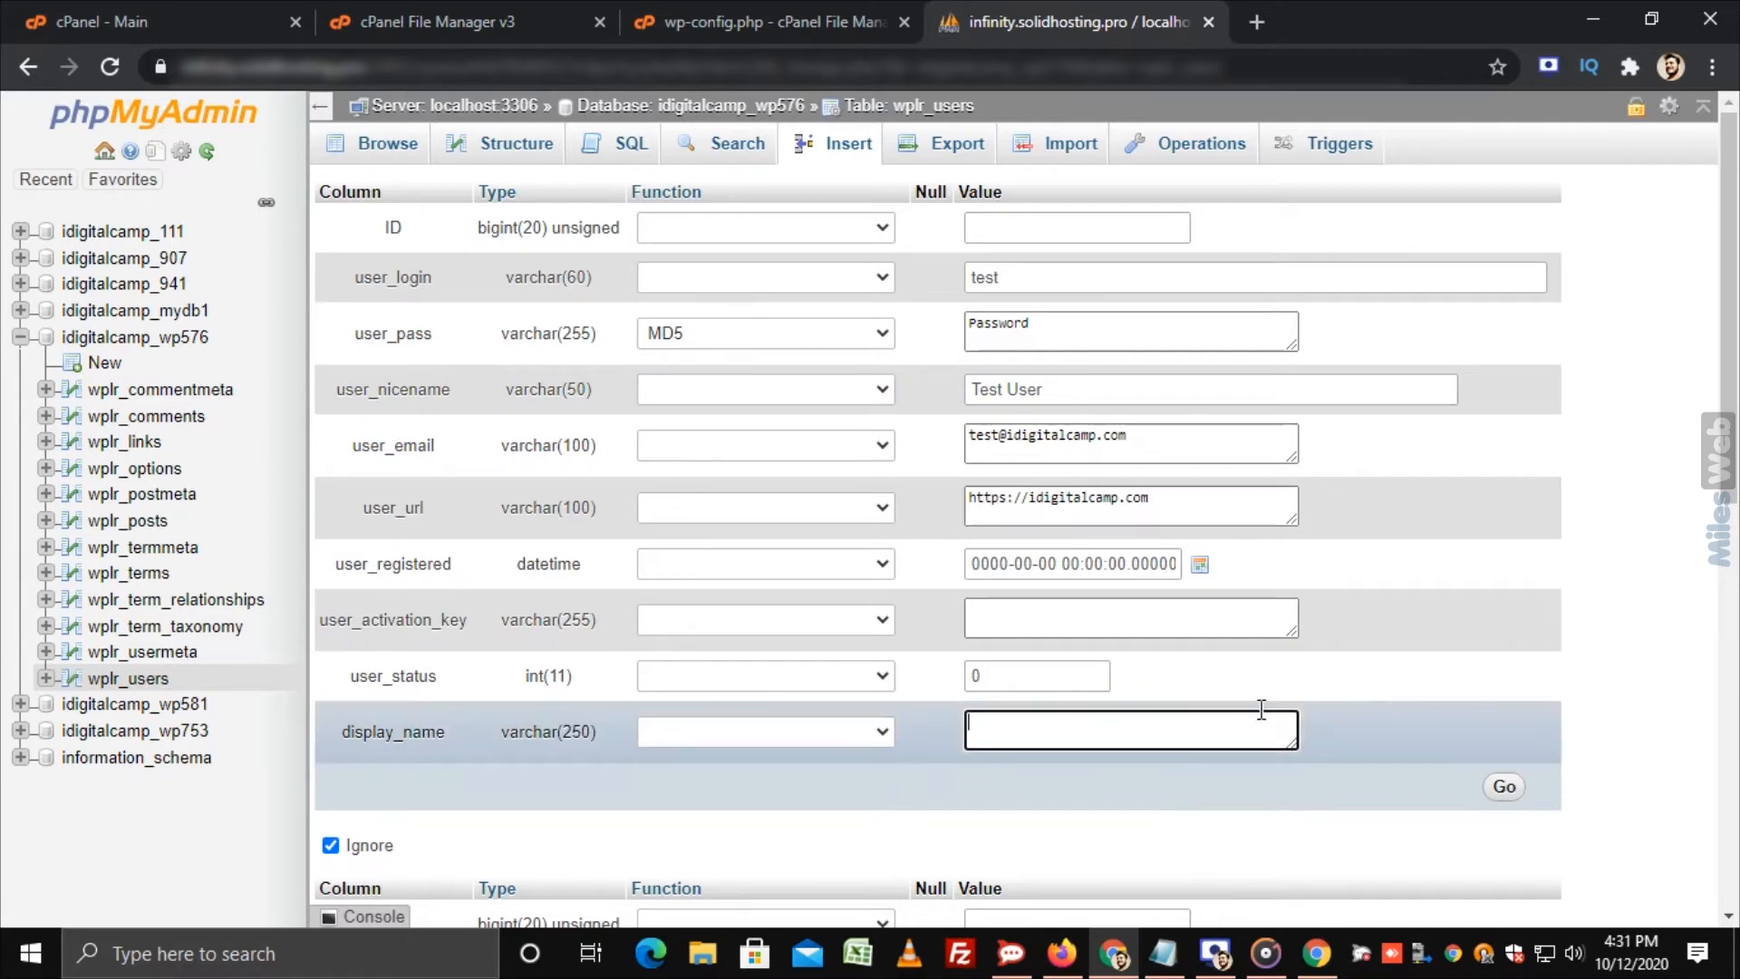
pyautogui.write('Test User')
pyautogui.click(1504, 786)
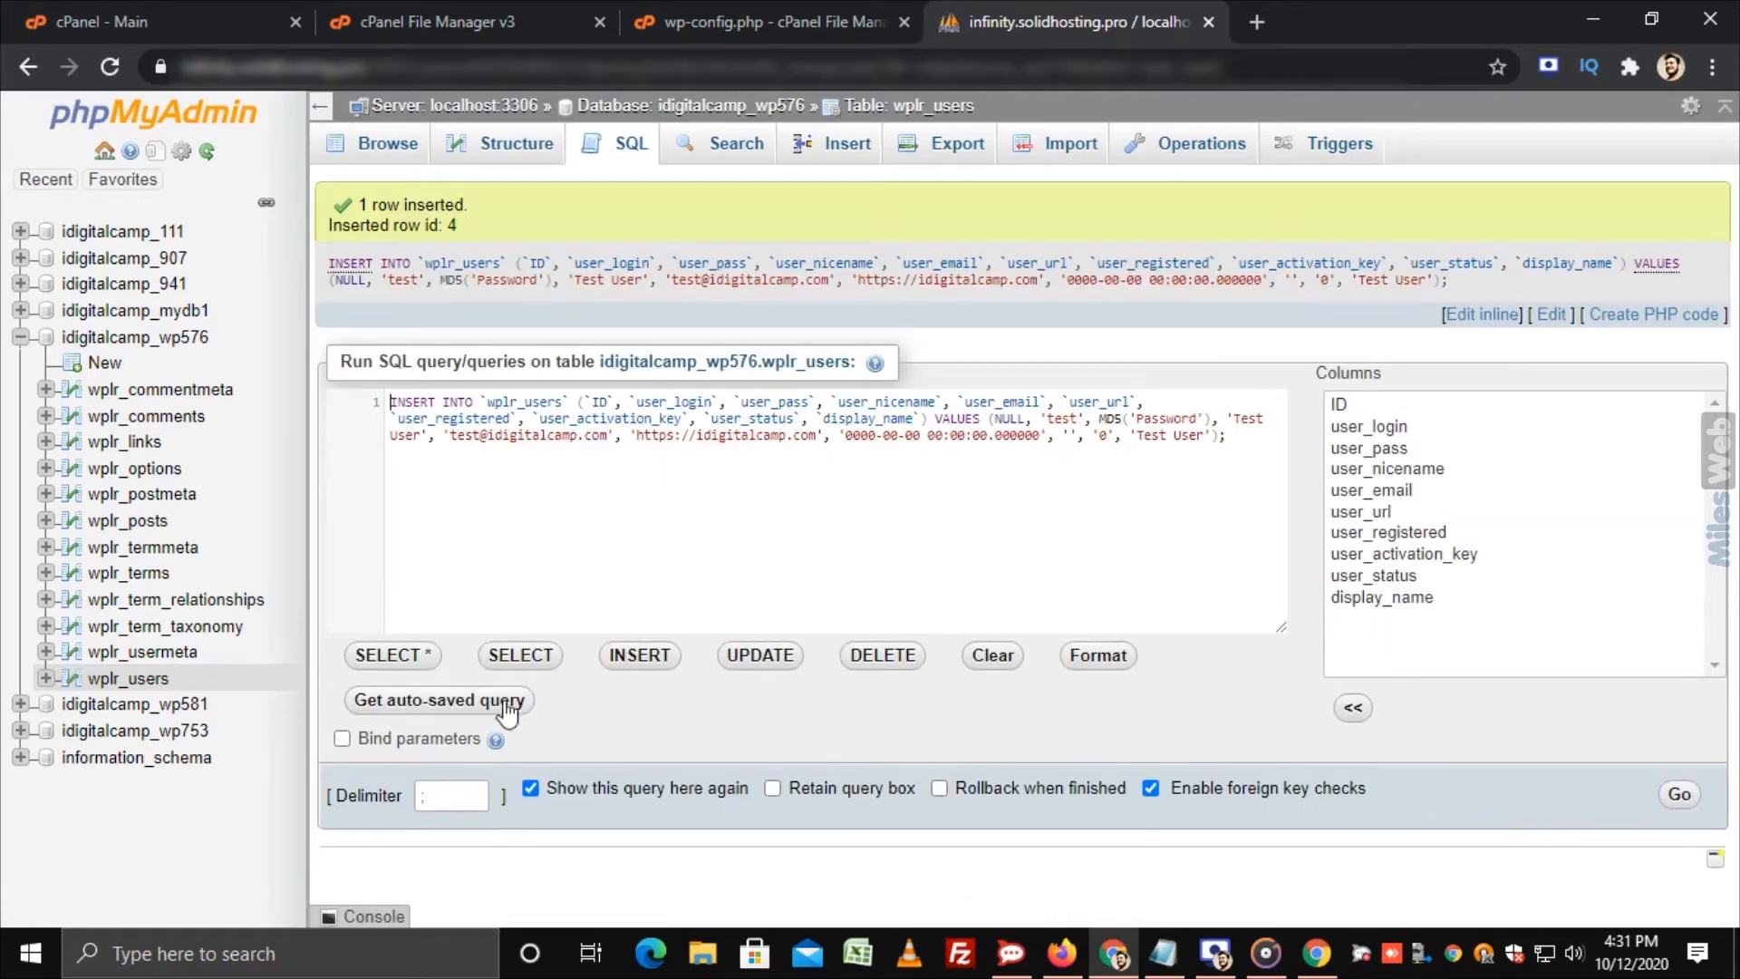
# Step: Browse wplr_users to confirm the new test user row has ID 4
pyautogui.click(159, 686)
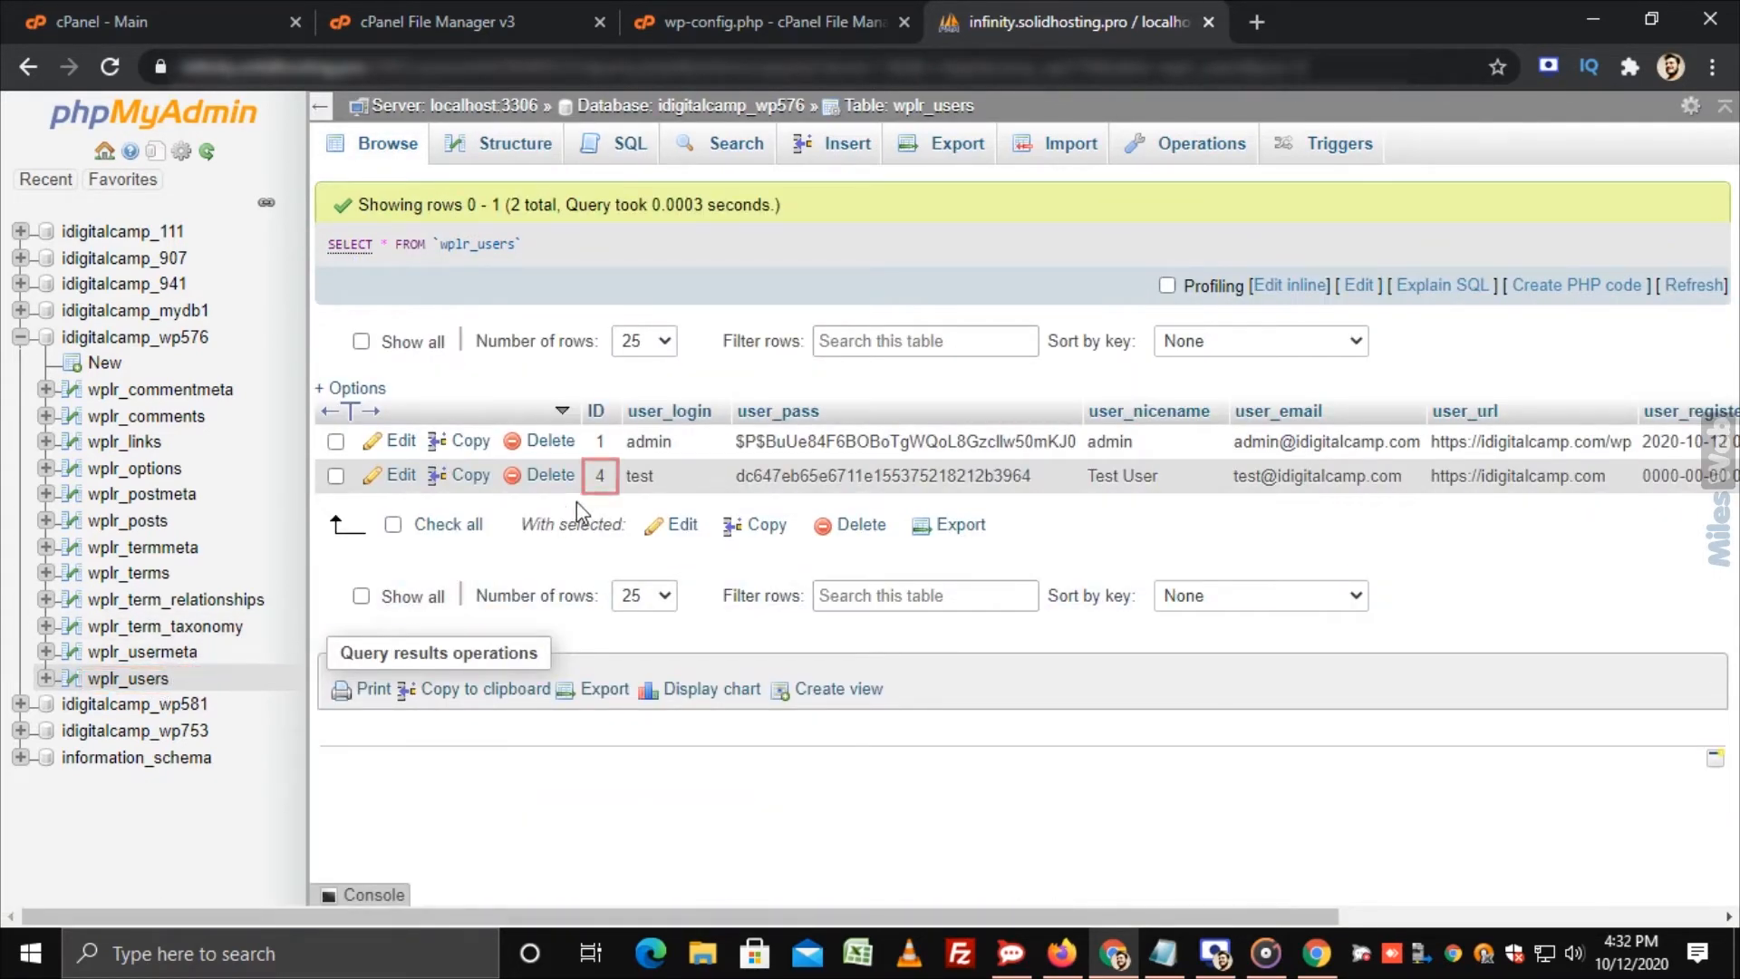
pyautogui.doubleClick(599, 478)
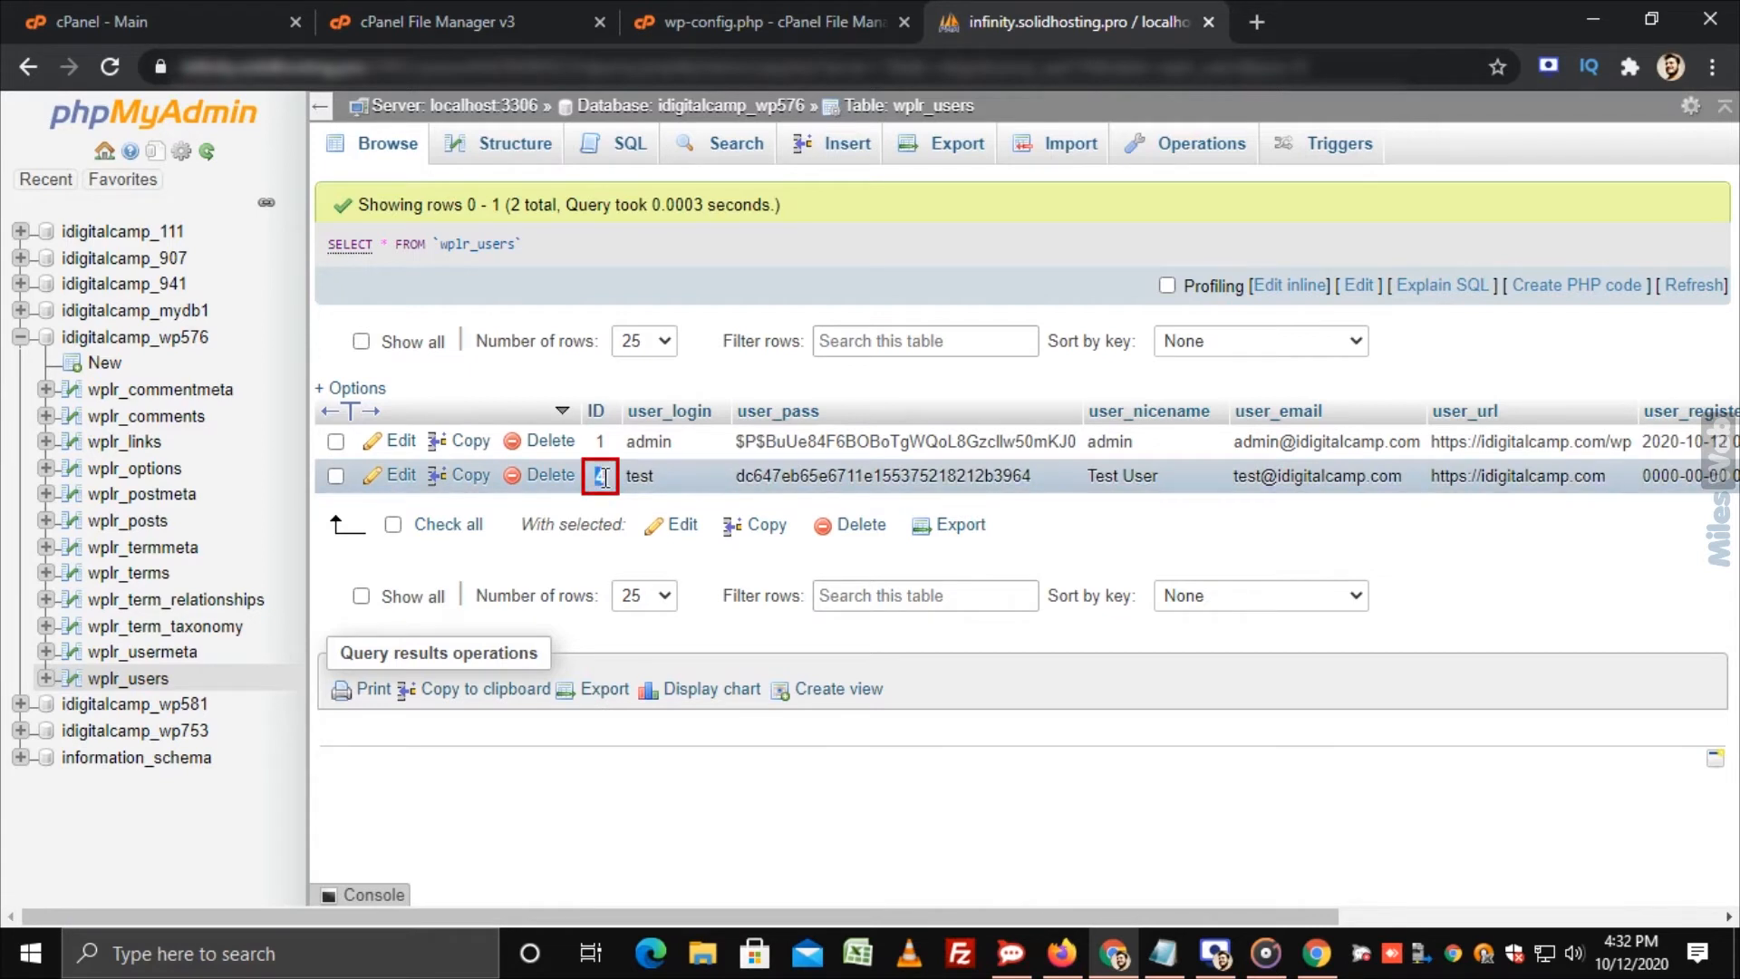
pyautogui.click(611, 486)
# Step: In a new wplr_usermeta insert form, set user_id 4 and begin meta_key wplr_capabilities
pyautogui.click(196, 661)
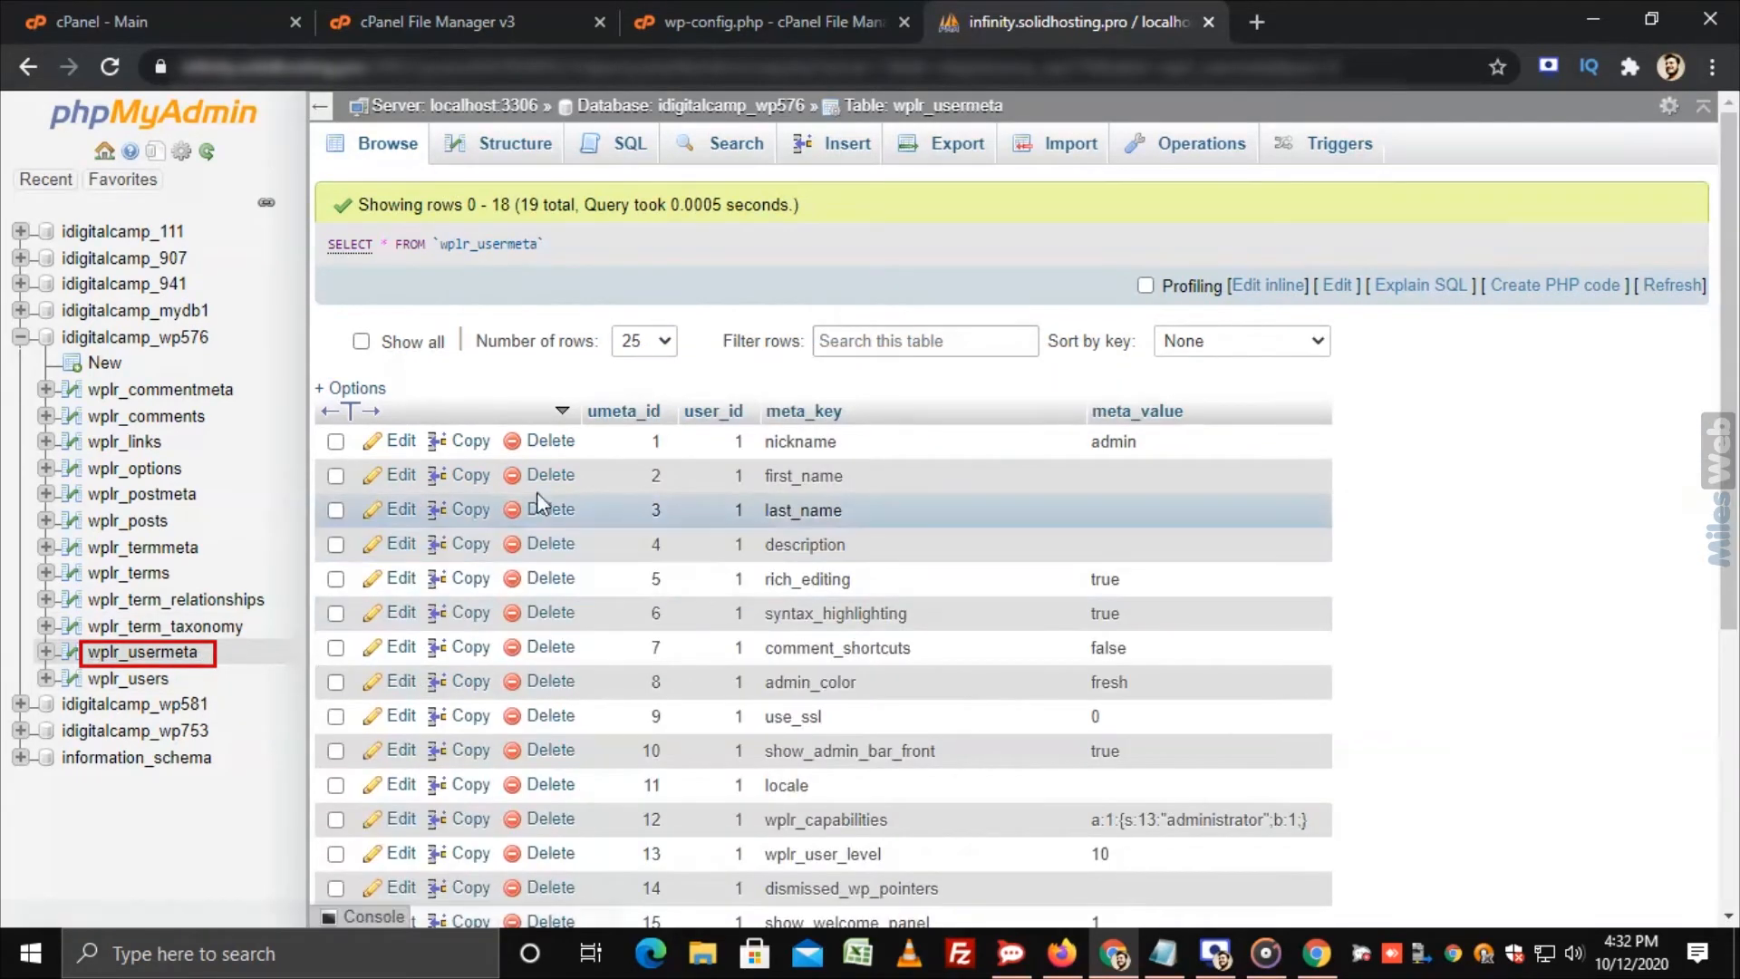
pyautogui.click(861, 163)
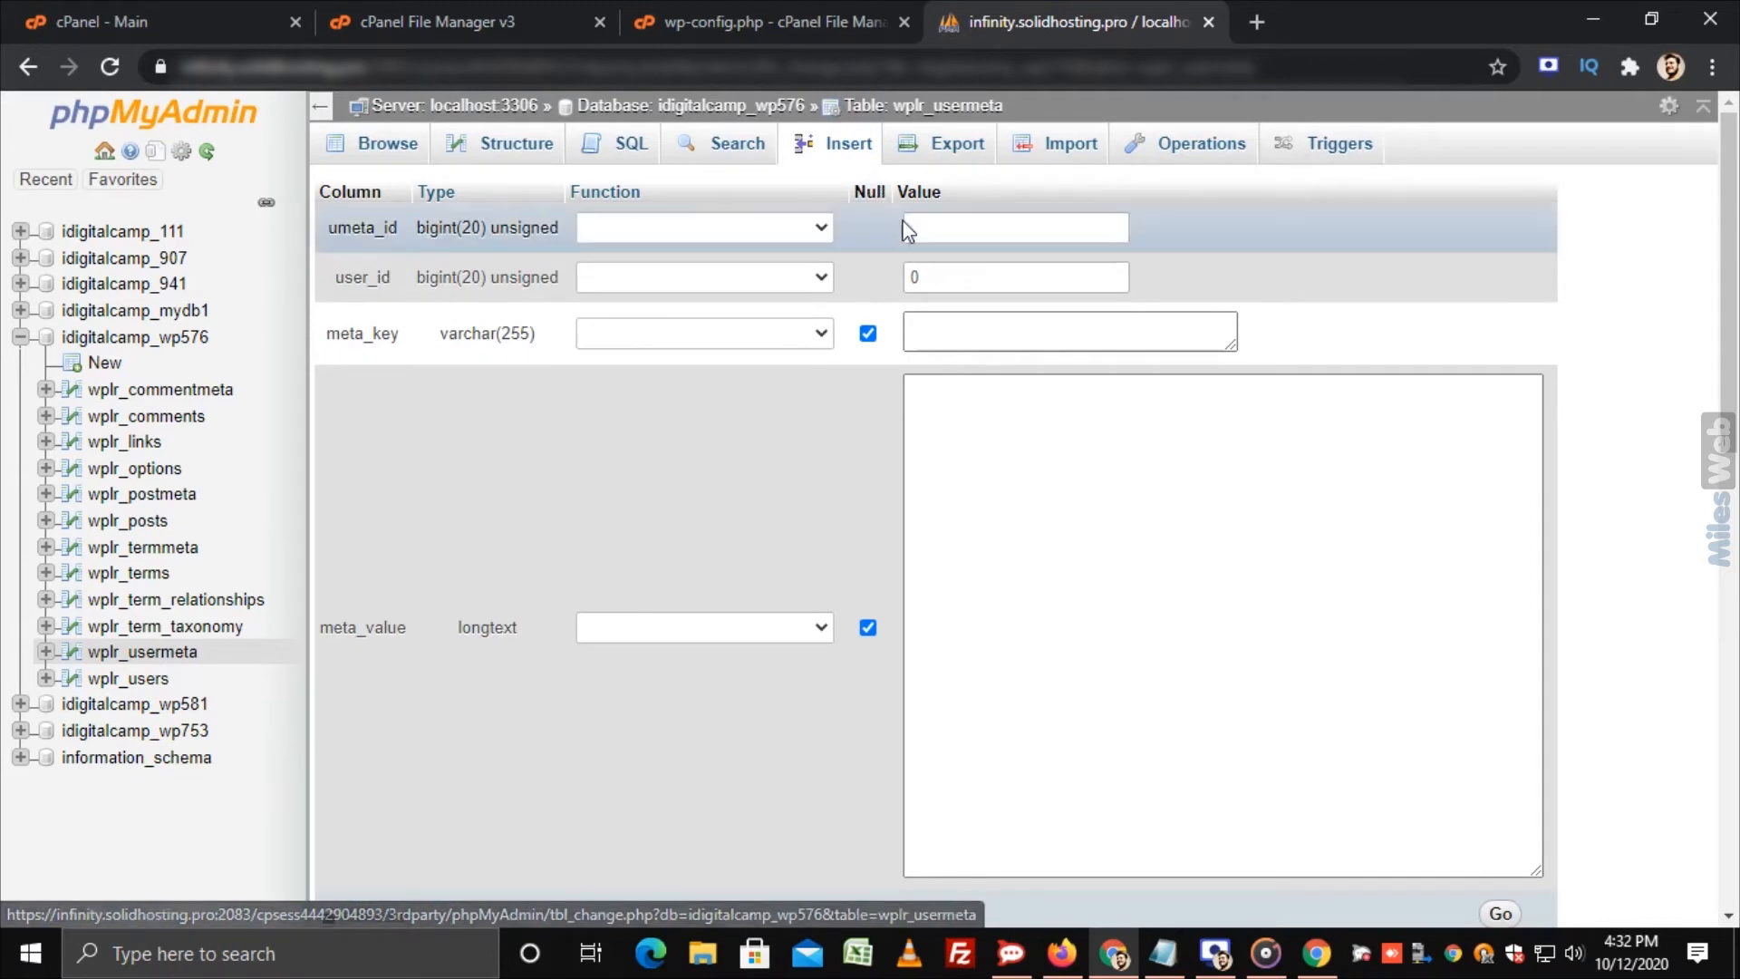
pyautogui.press('BackSpace')
pyautogui.write('4')
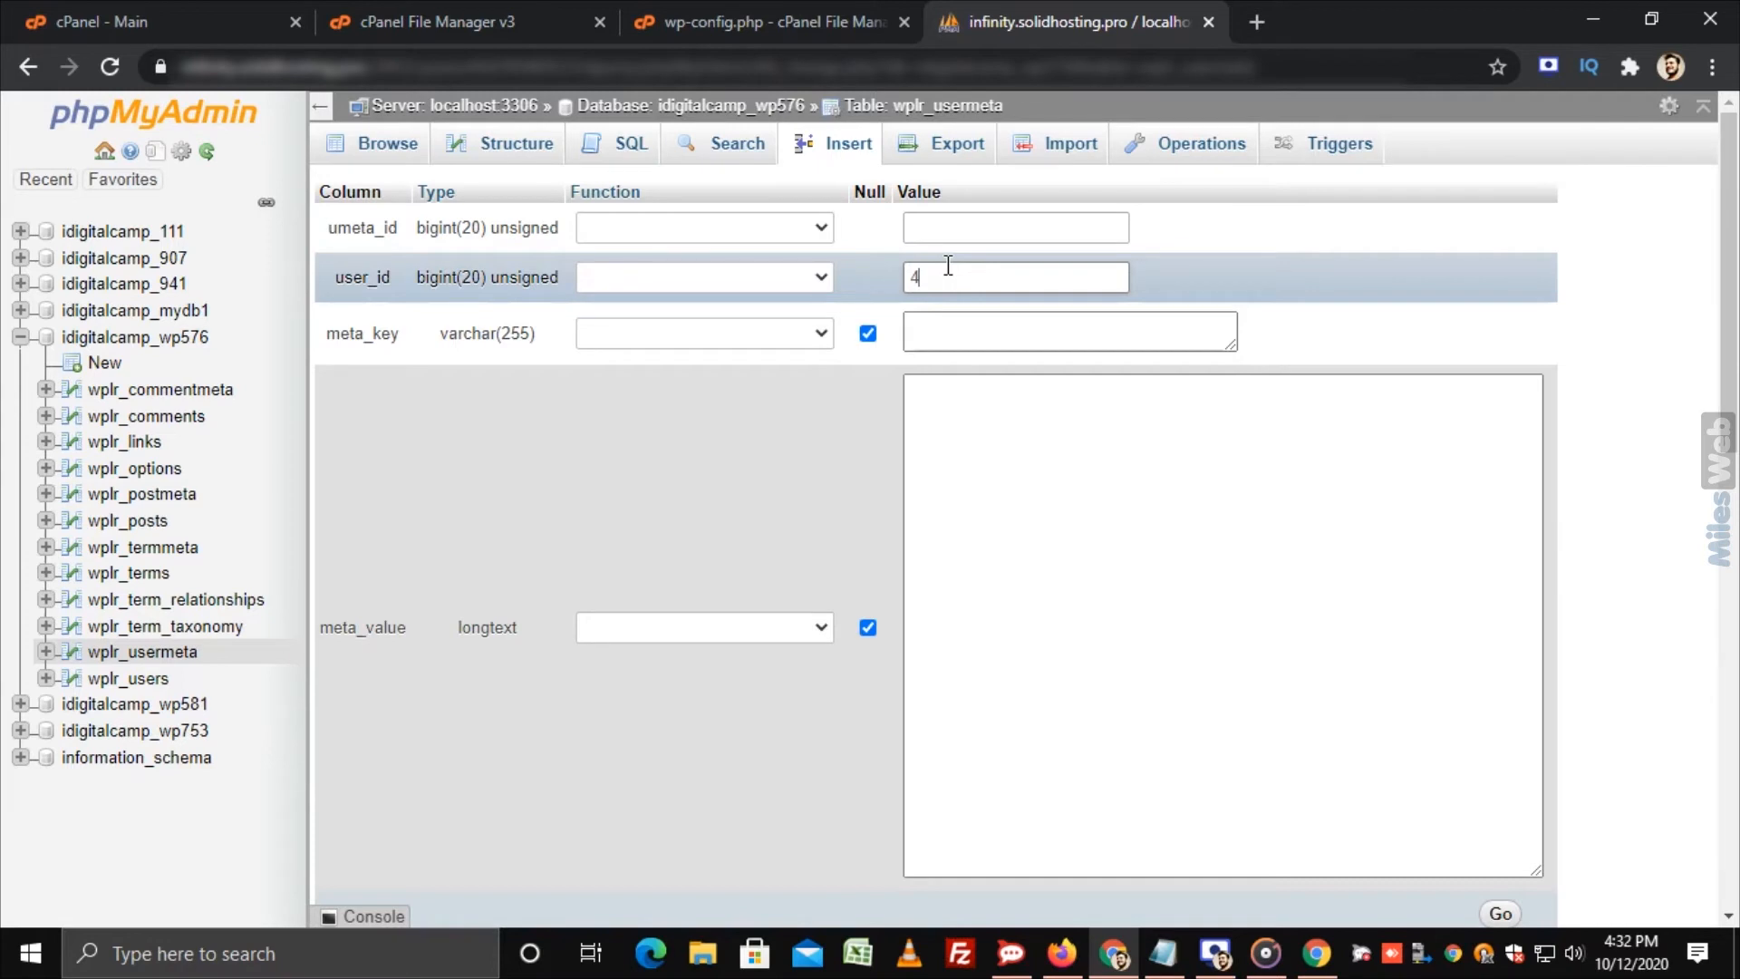
pyautogui.click(948, 325)
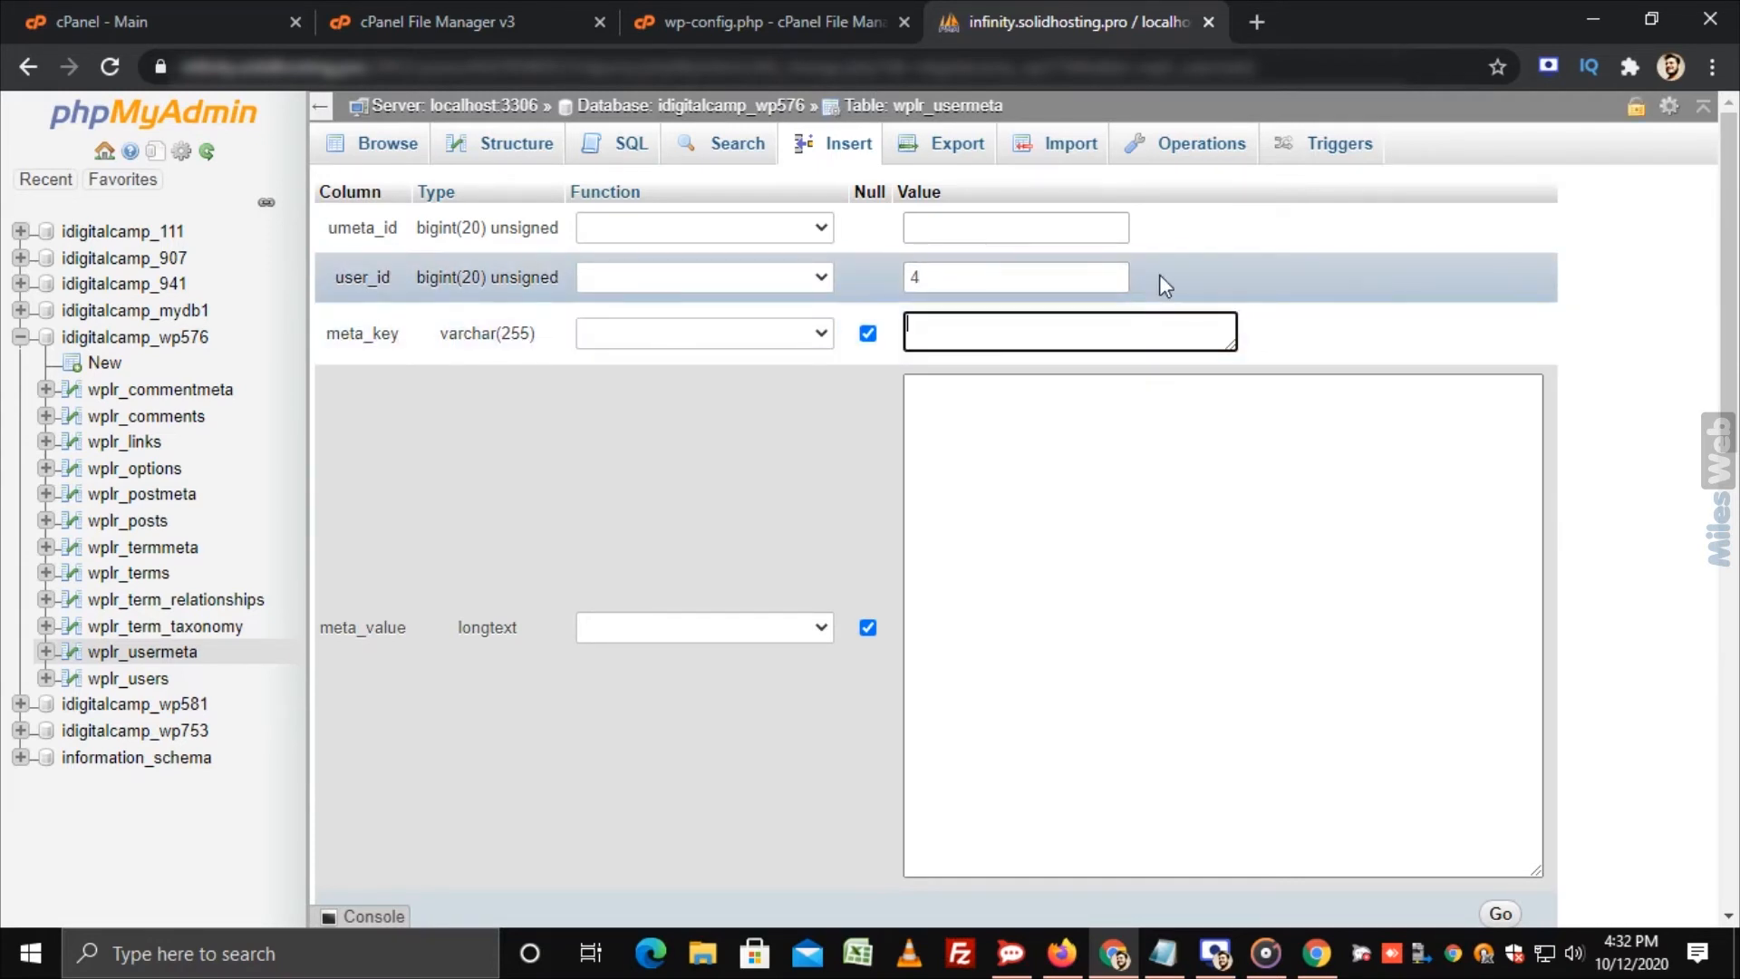
pyautogui.write('wplr_capabilities')
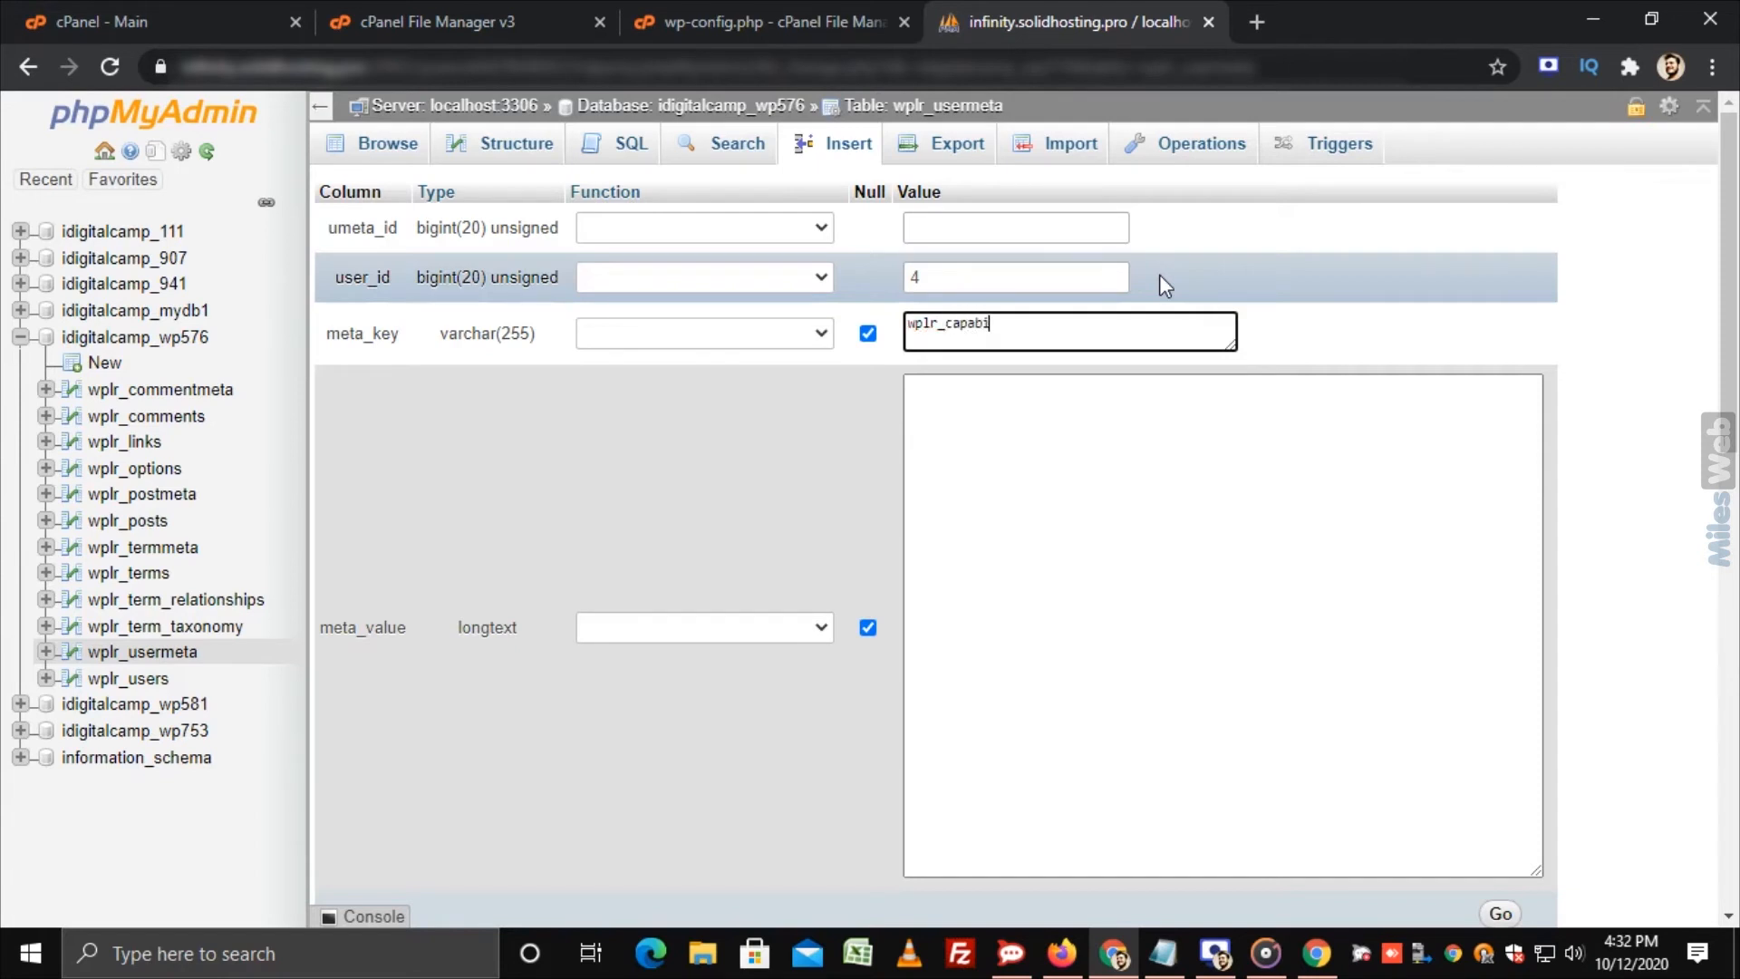
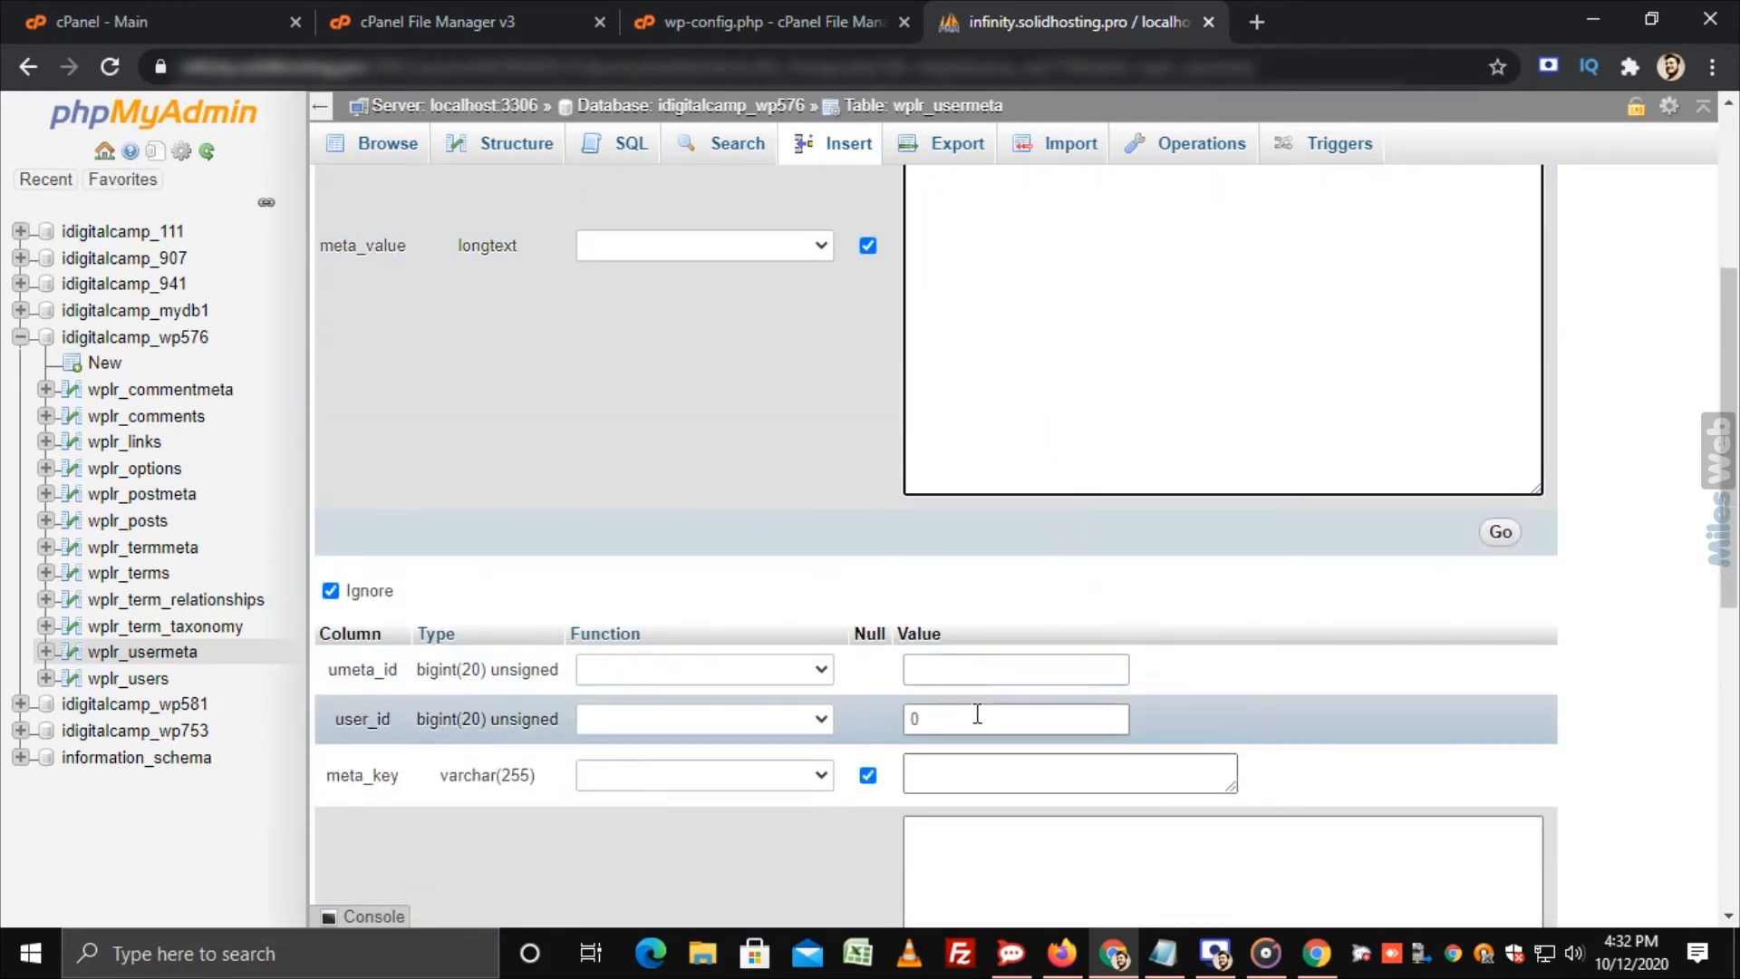
# Step: In the second wplr_usermeta insert row, set user_id to 4 and meta_key to wplr_user_level
pyautogui.press('BackSpace')
pyautogui.write('4')
pyautogui.press('Tab')
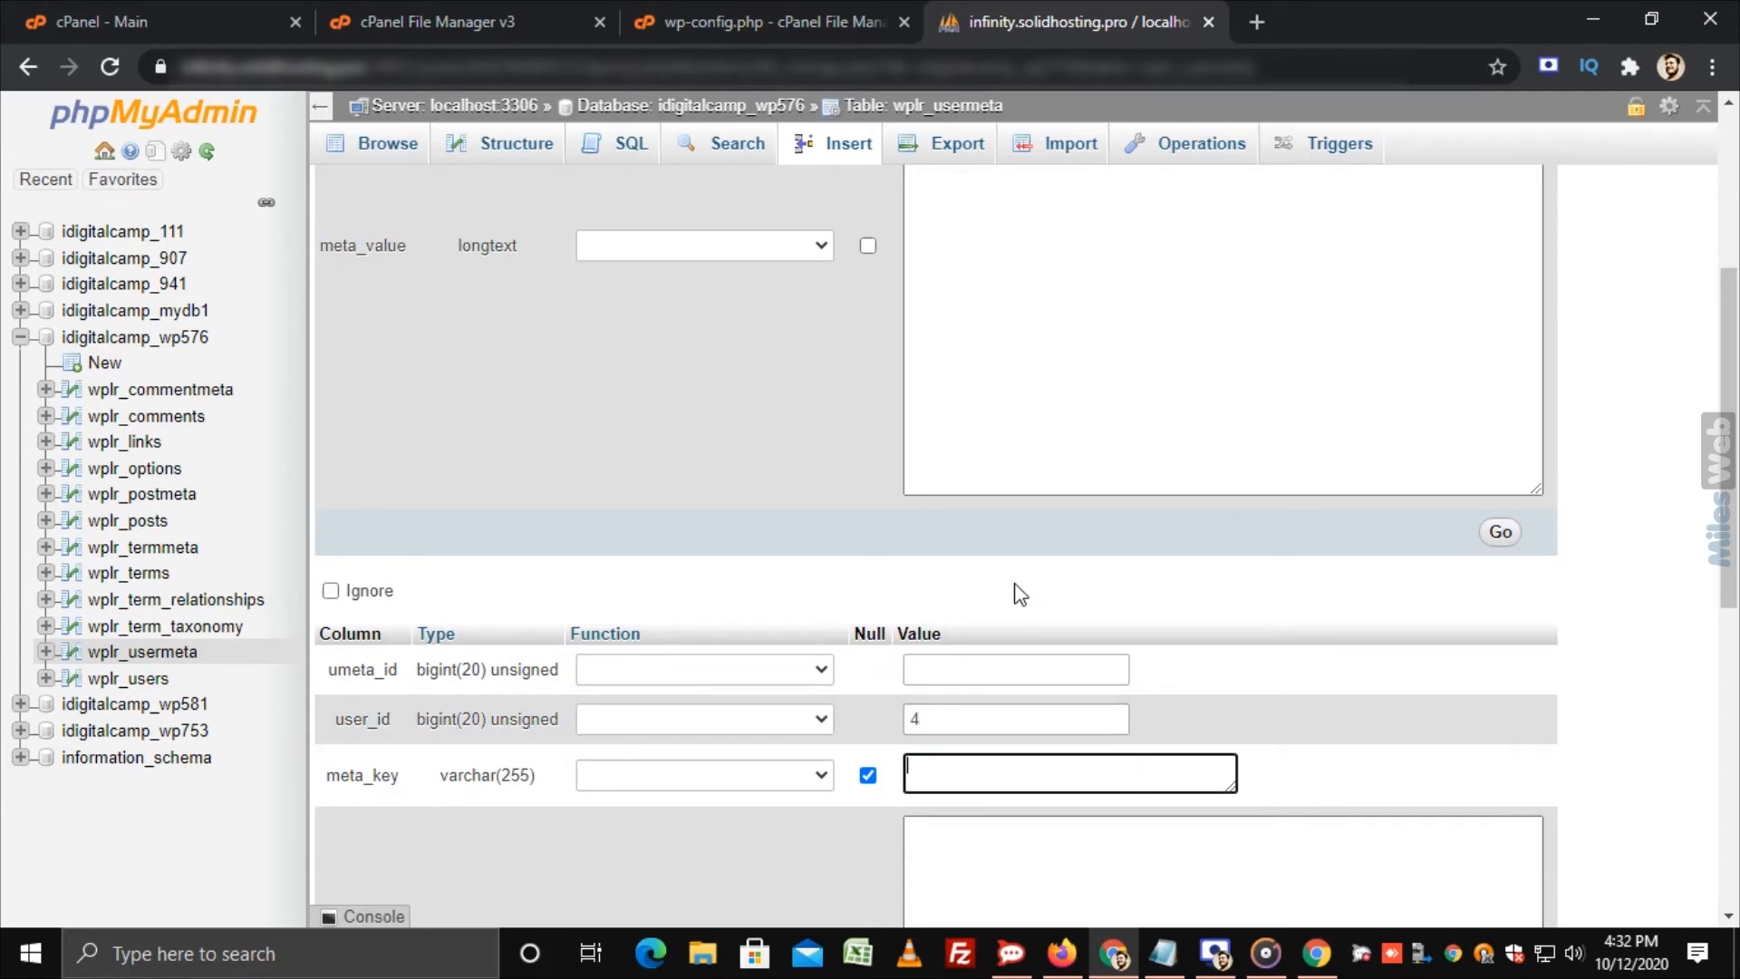
pyautogui.write('wplr_user_level')
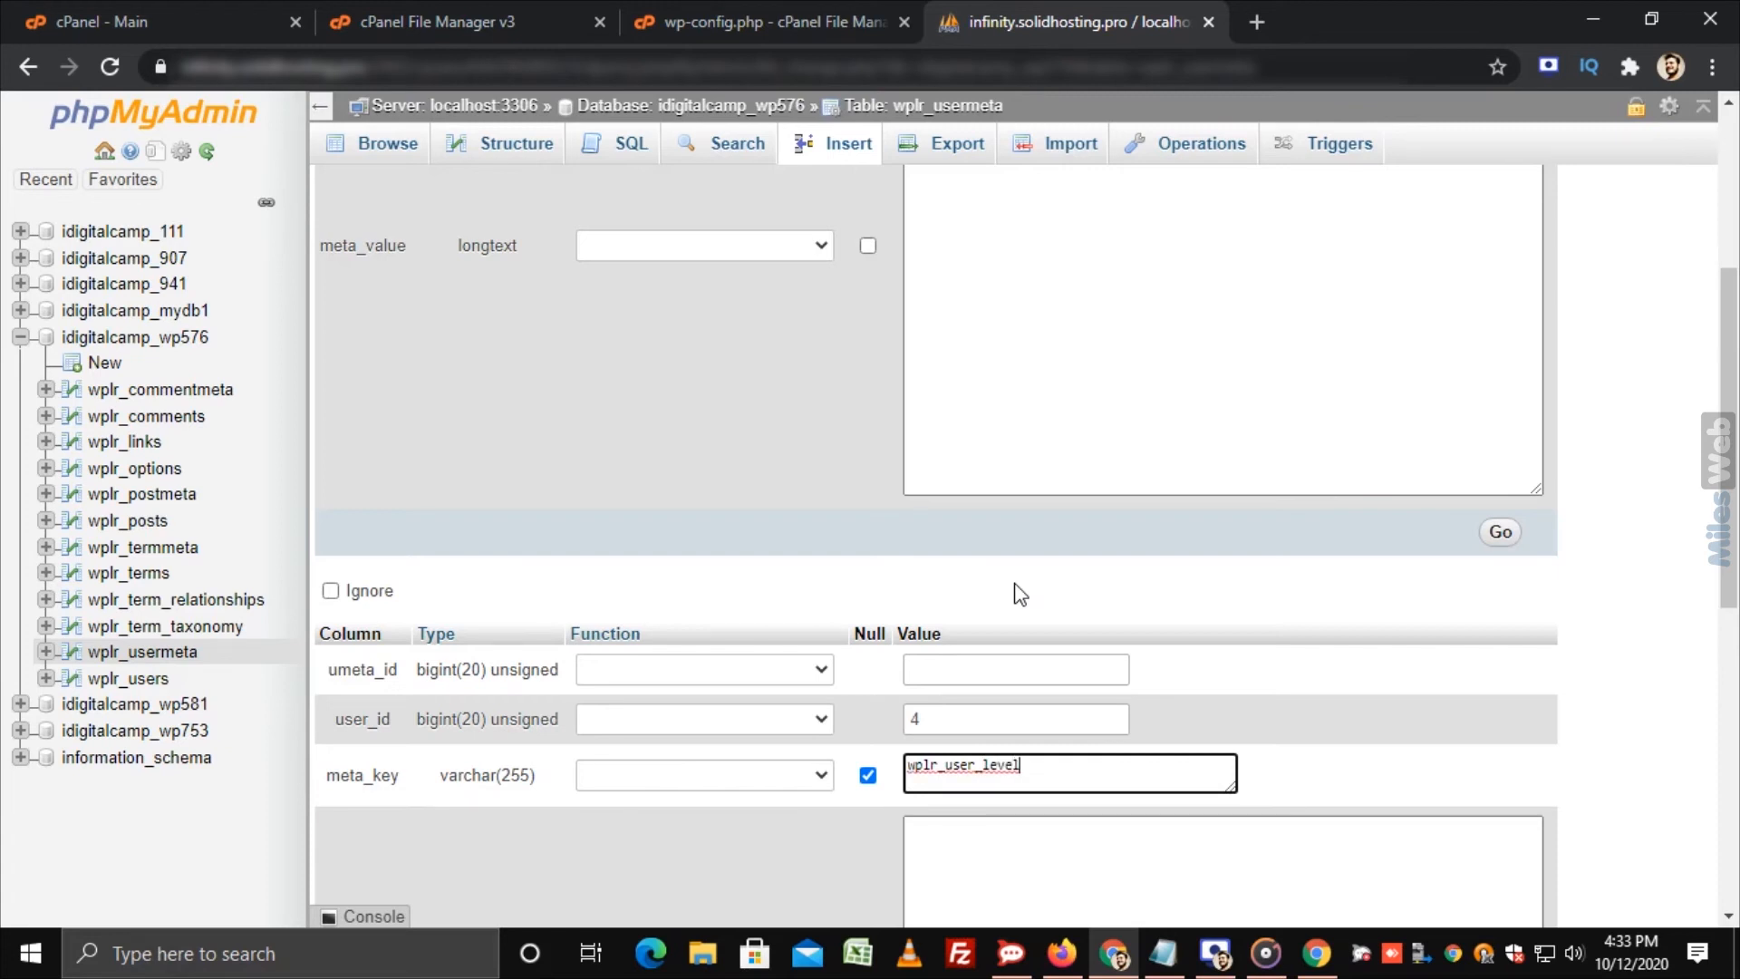
# Step: Enter 10 as the meta_value for wplr_user_level and insert both usermeta rows
pyautogui.scroll(-1, 1036, 770)
pyautogui.click(1042, 770)
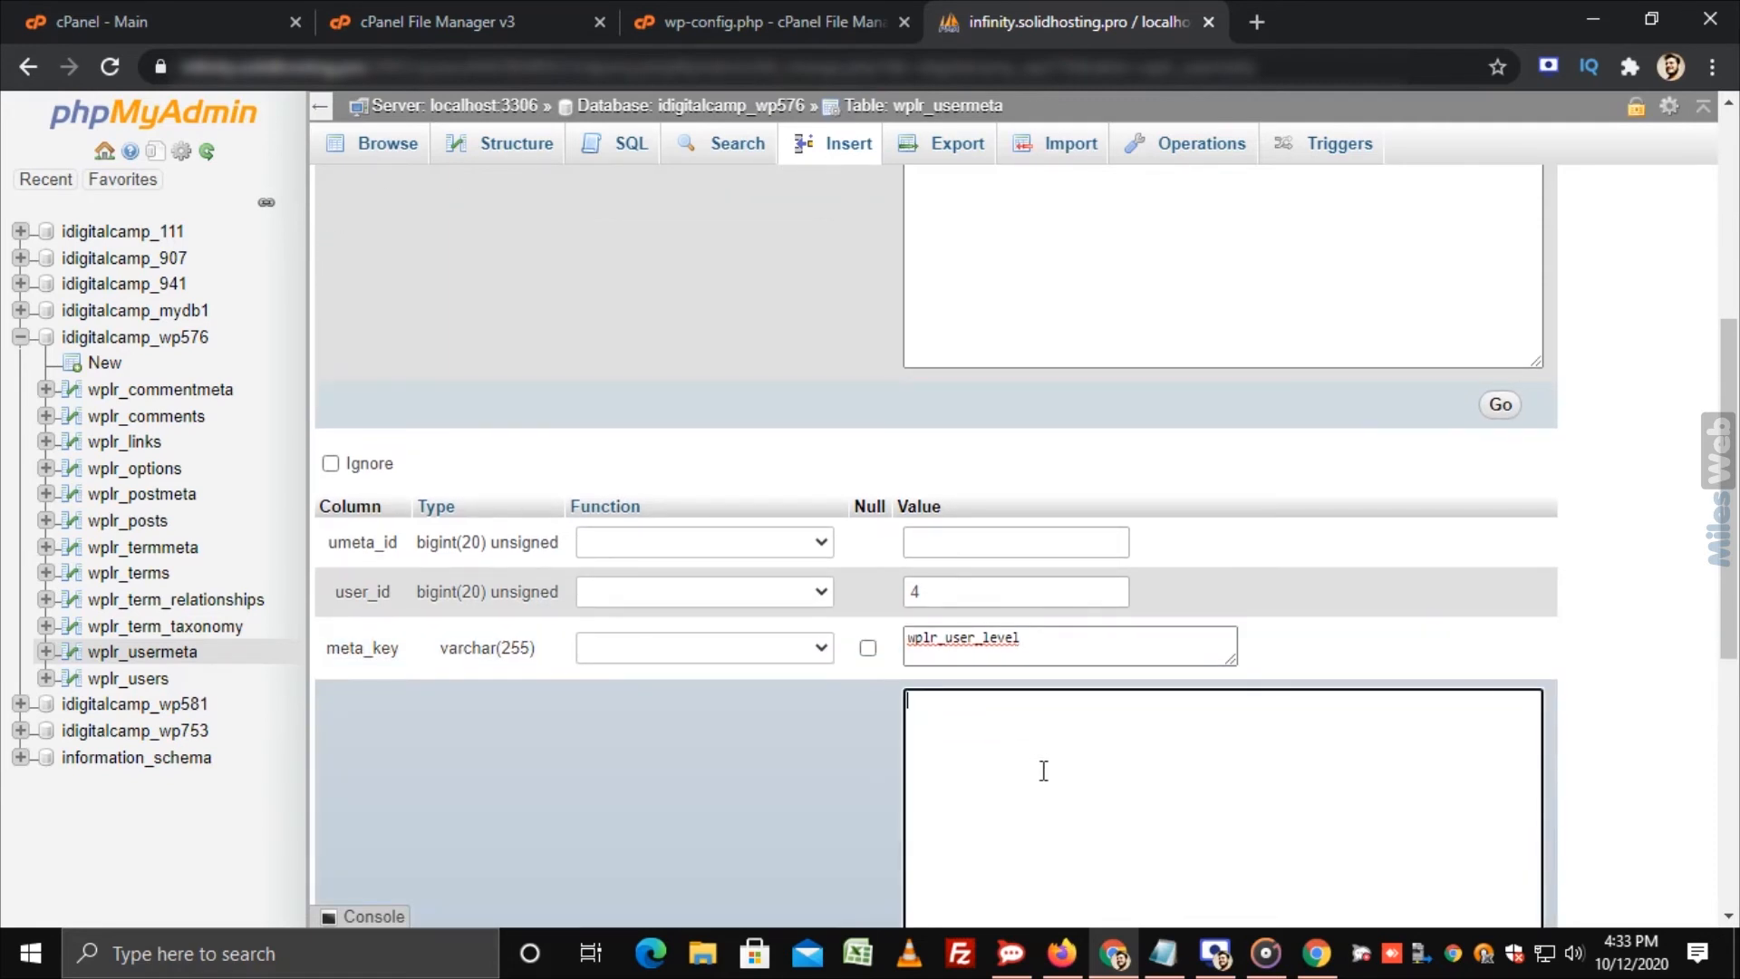
pyautogui.write('10')
pyautogui.scroll(-5, 1046, 770)
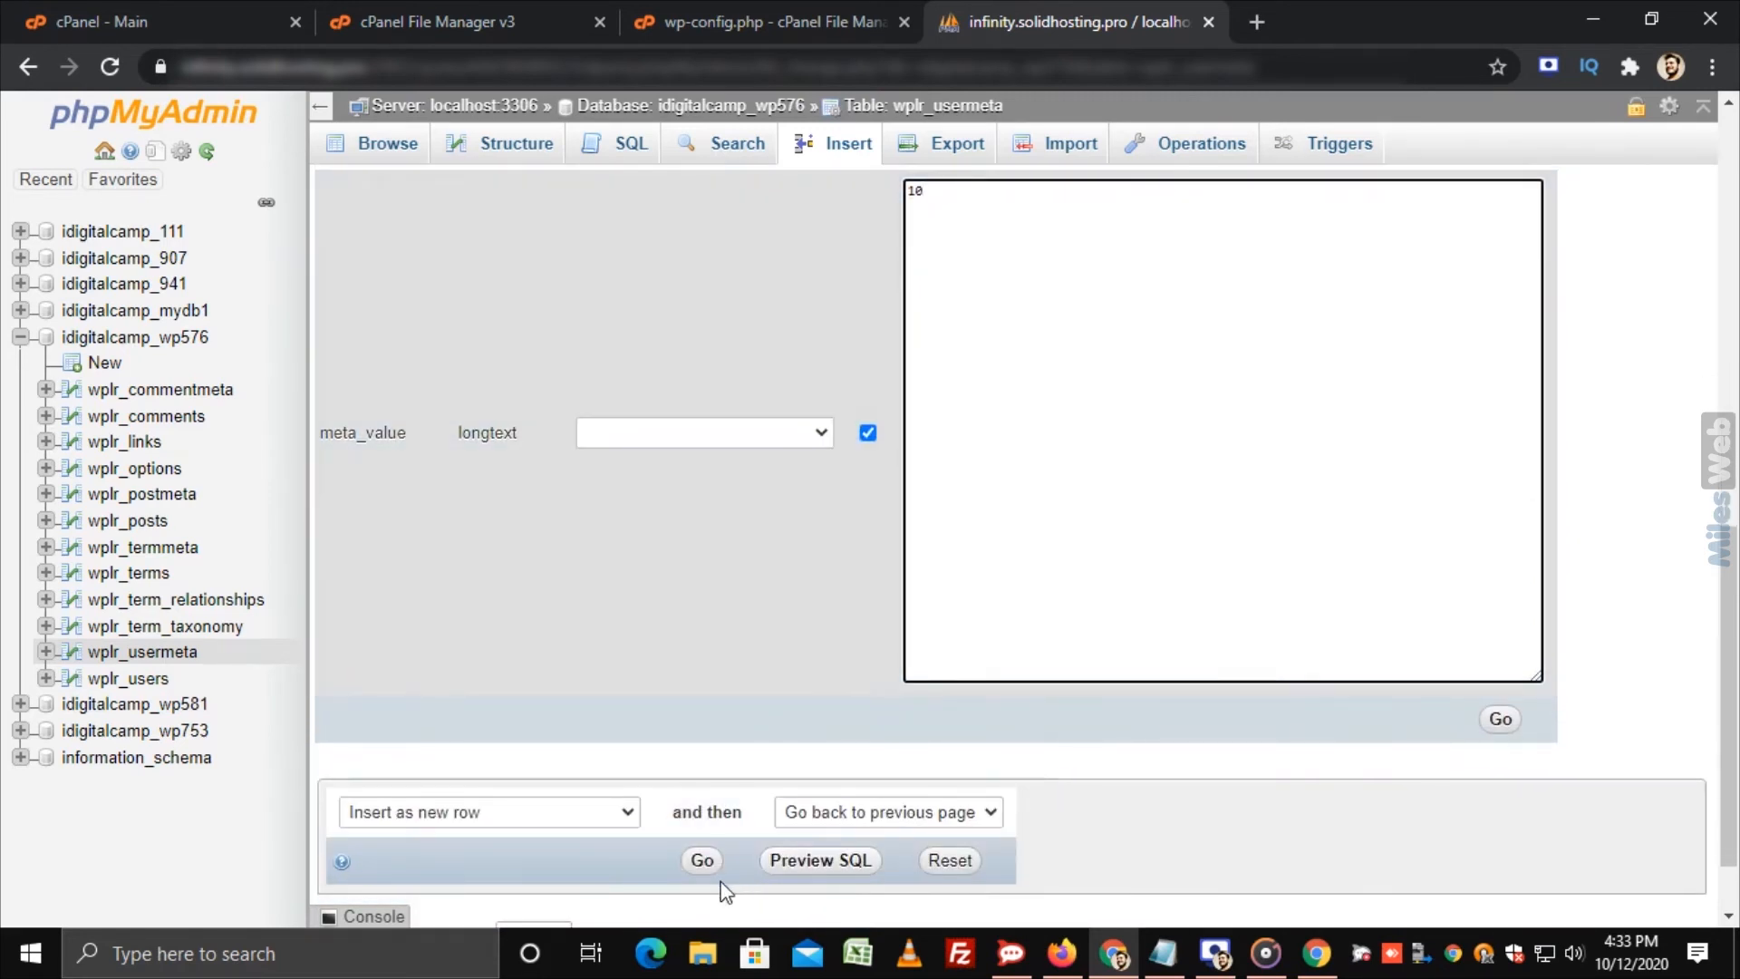
pyautogui.click(703, 884)
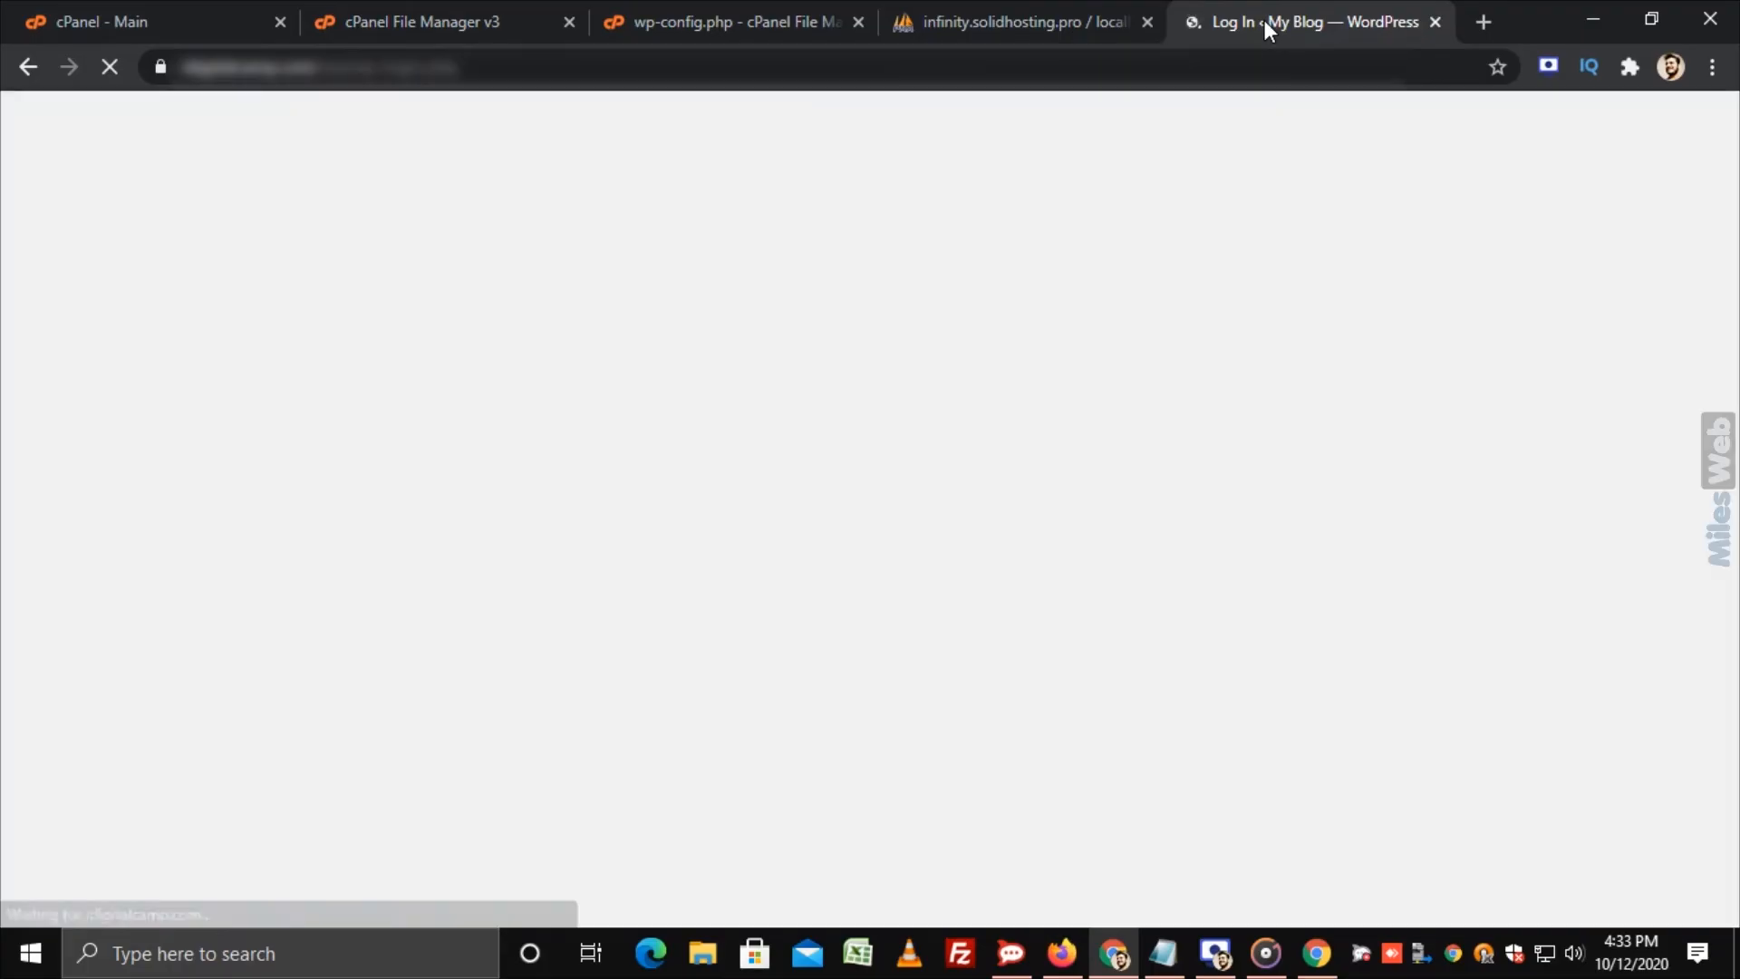
# Step: Log in to WordPress with username 'test' and its password
pyautogui.write('test')
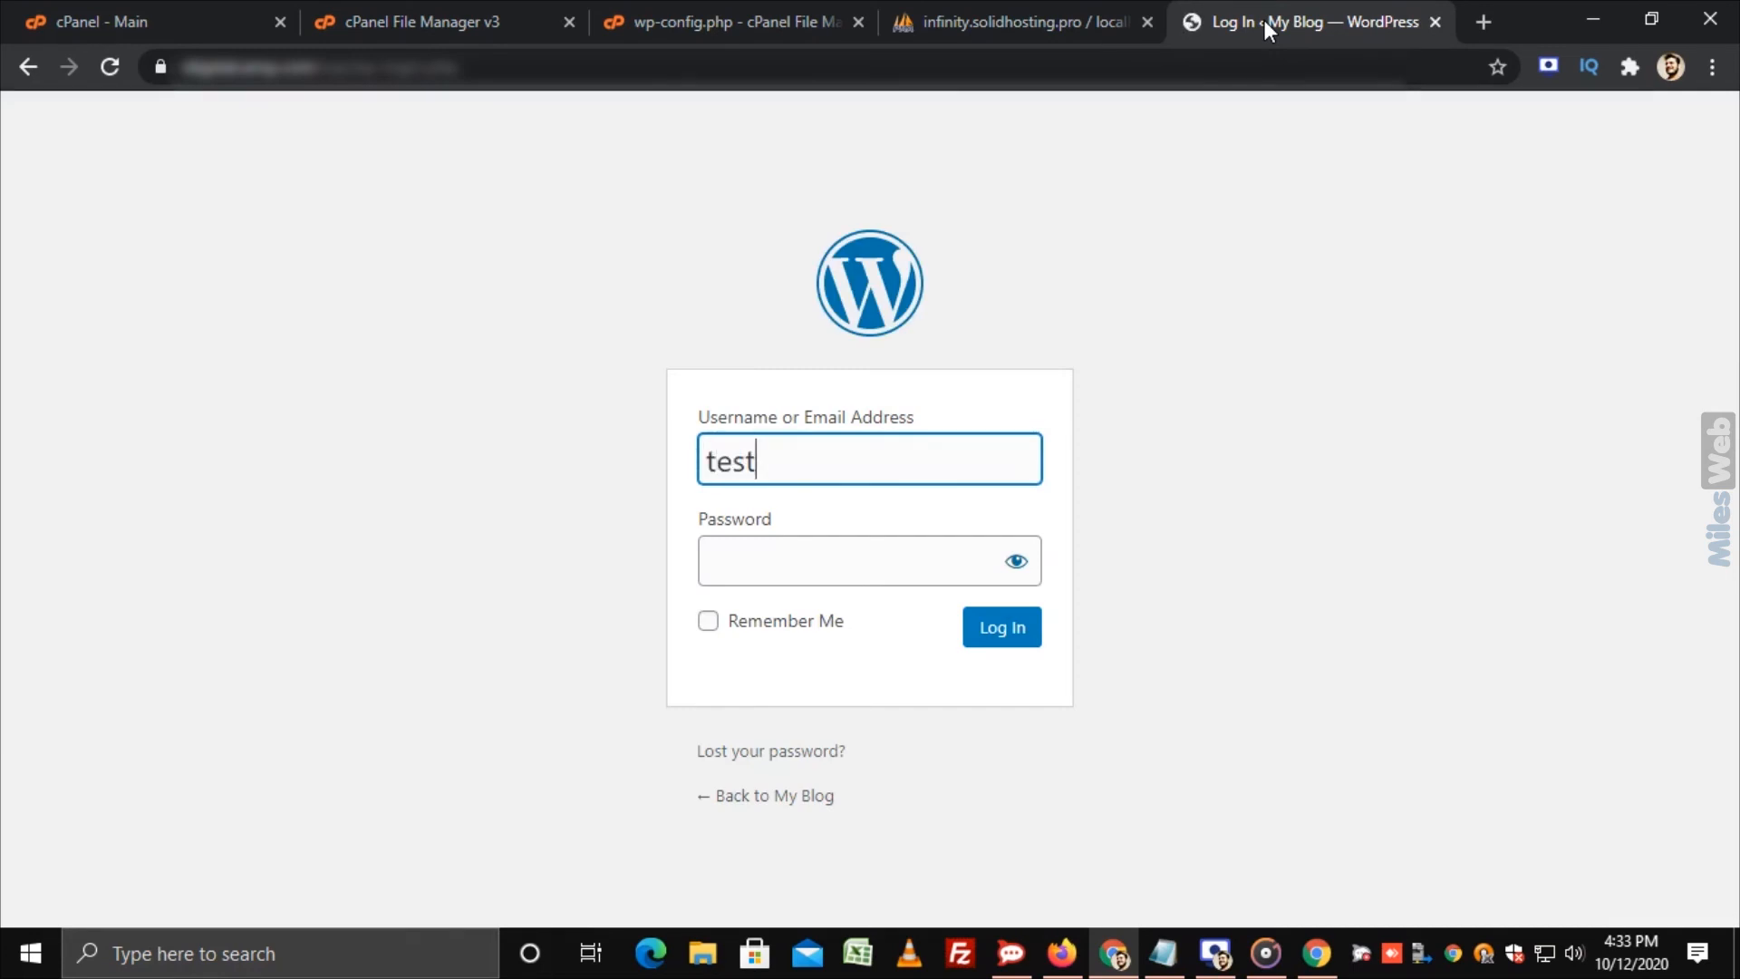
pyautogui.press('Tab')
pyautogui.write('*******')
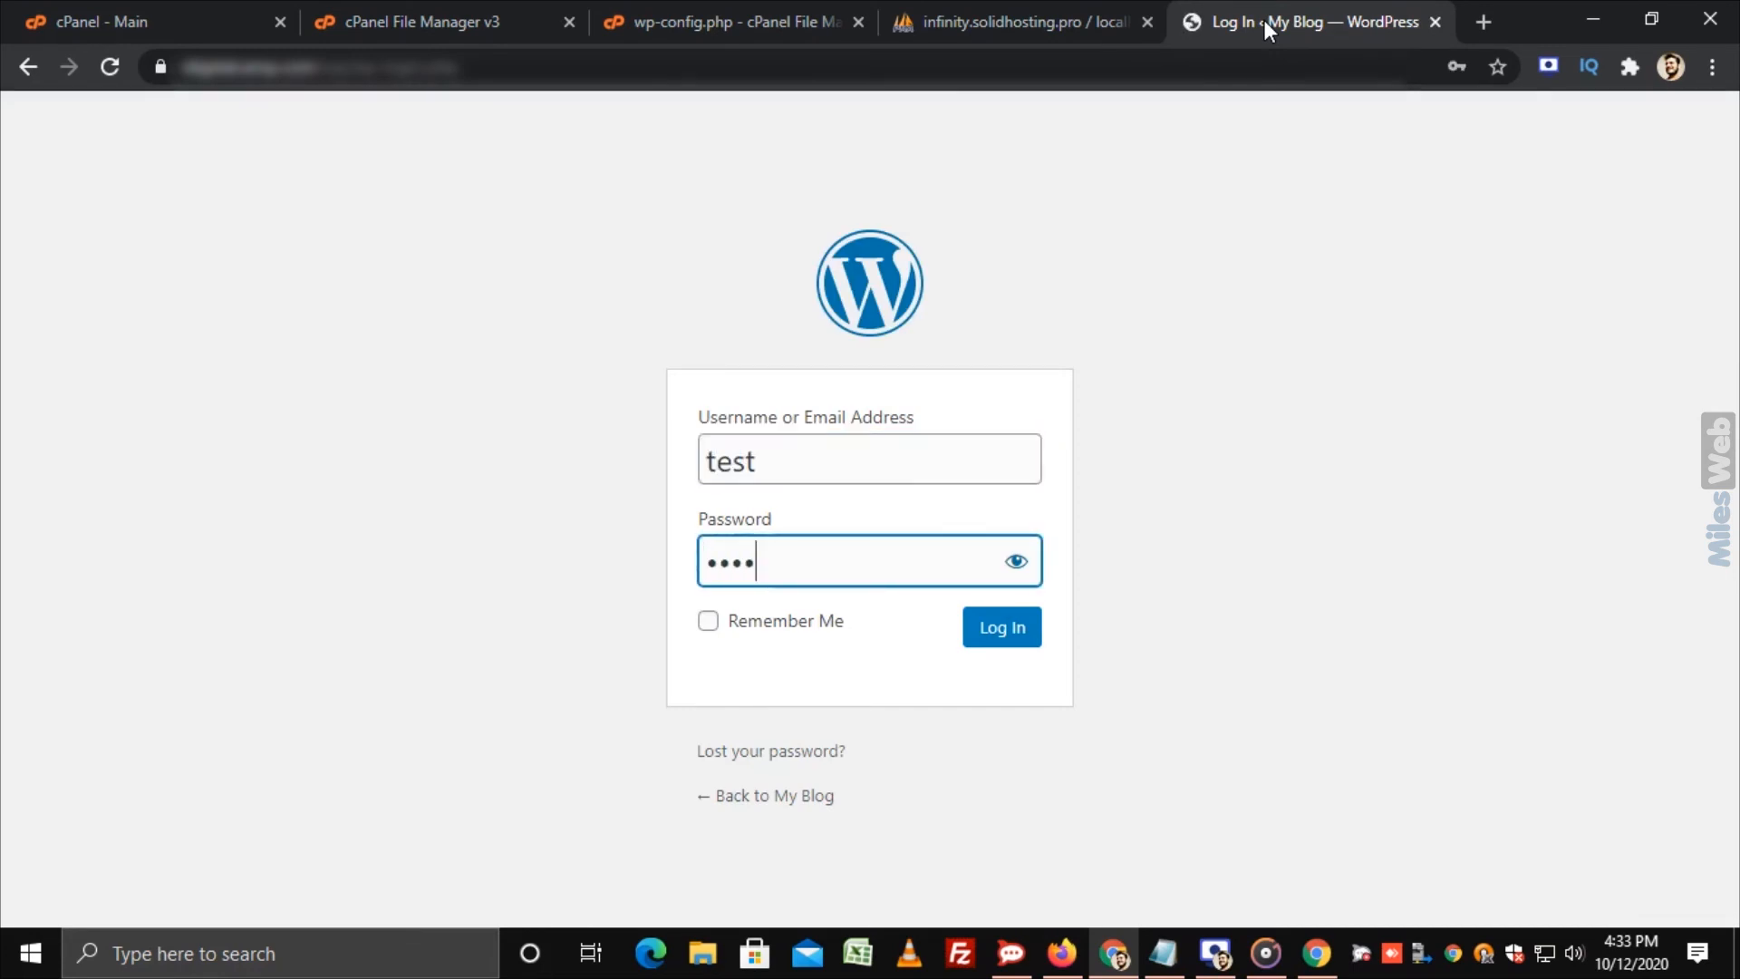
pyautogui.write('*')
pyautogui.press('Return')
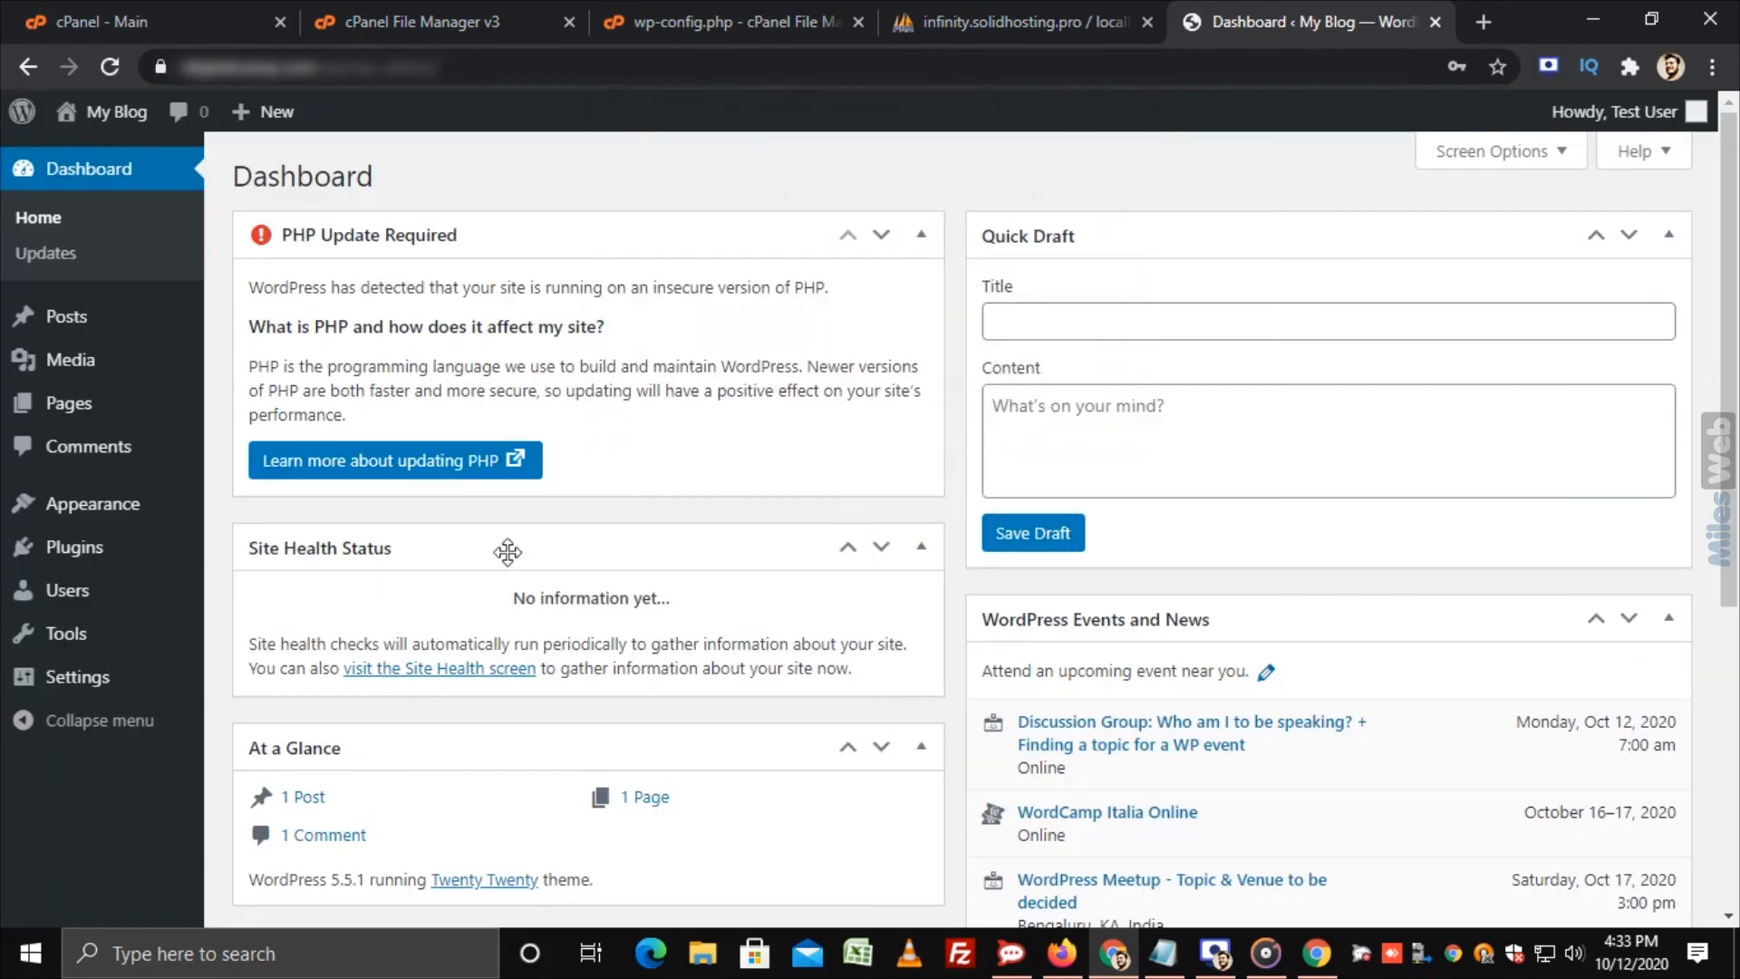
# Step: Show the Users list and highlight test's Administrator role
pyautogui.click(126, 595)
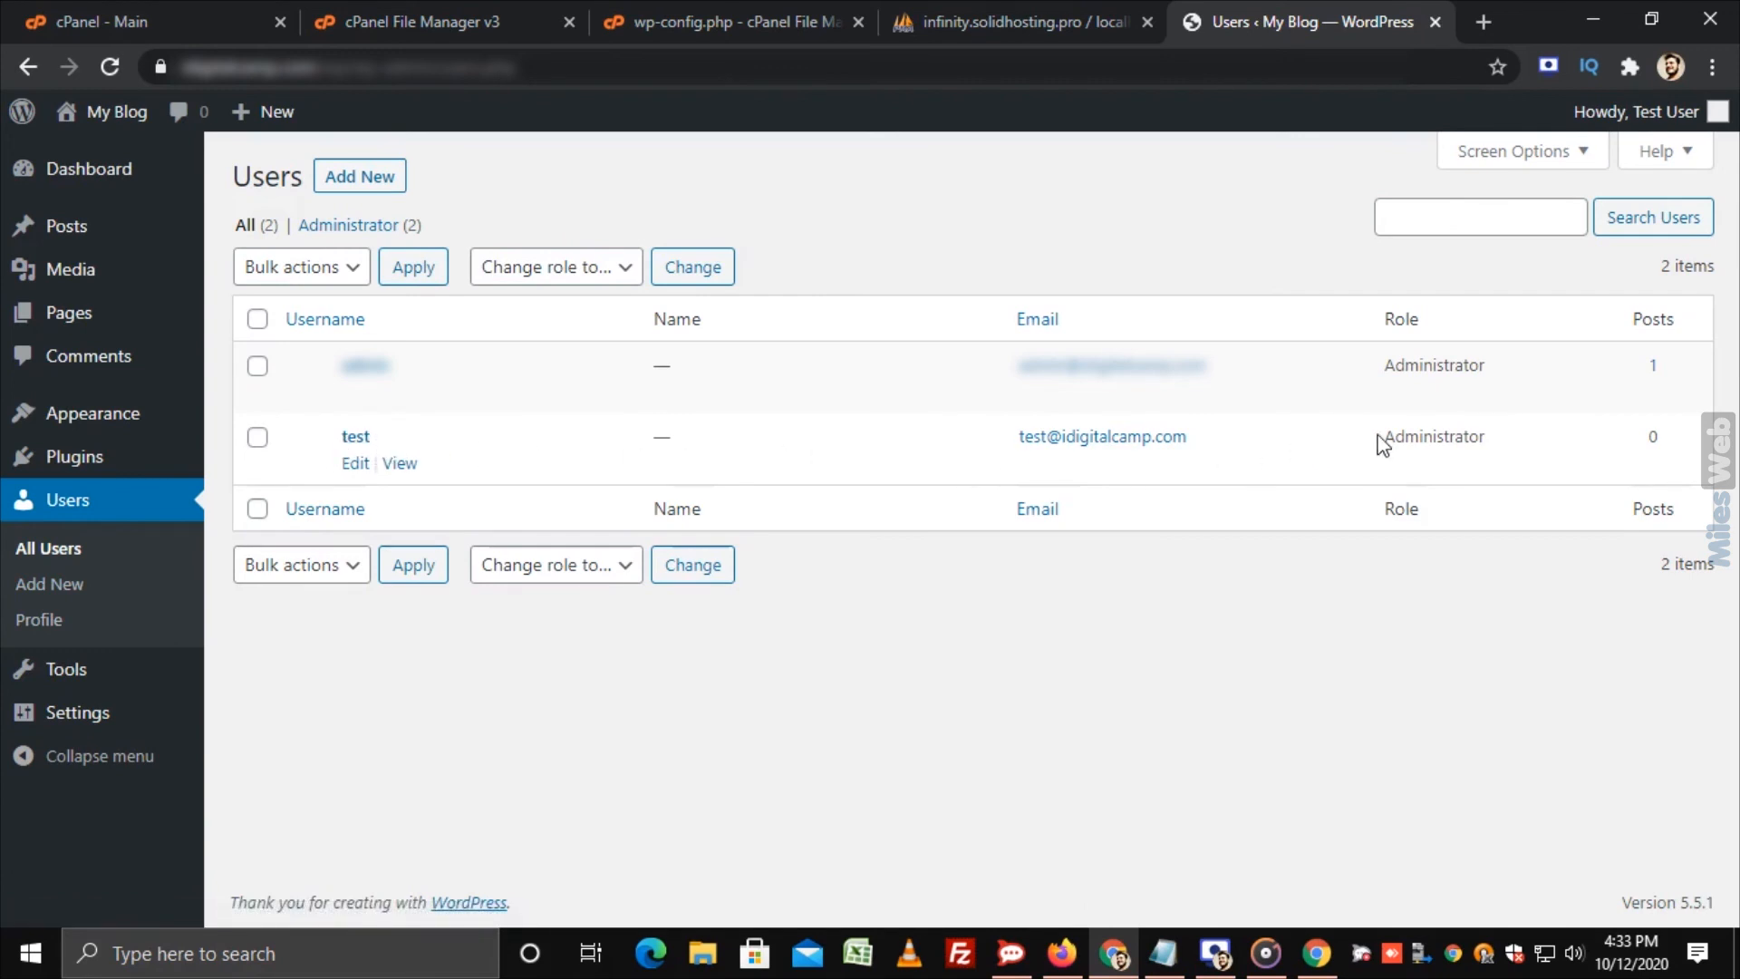
pyautogui.moveTo(1369, 439); pyautogui.dragTo(1499, 444)
pyautogui.click(1504, 451)
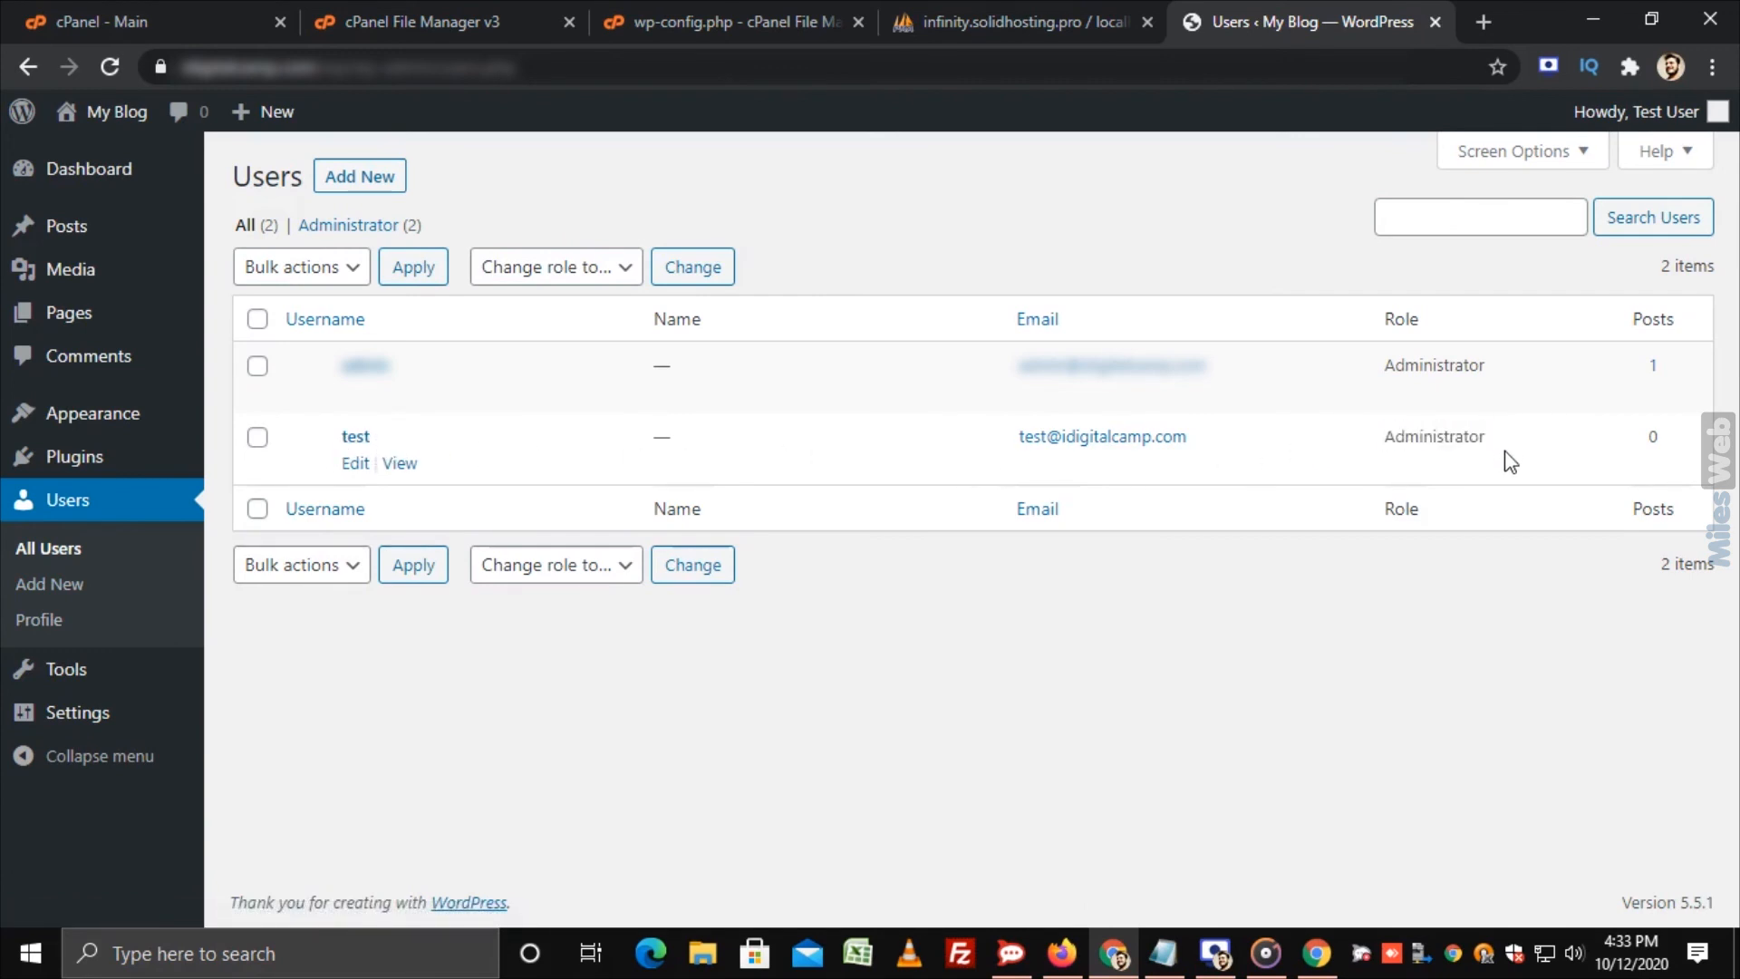